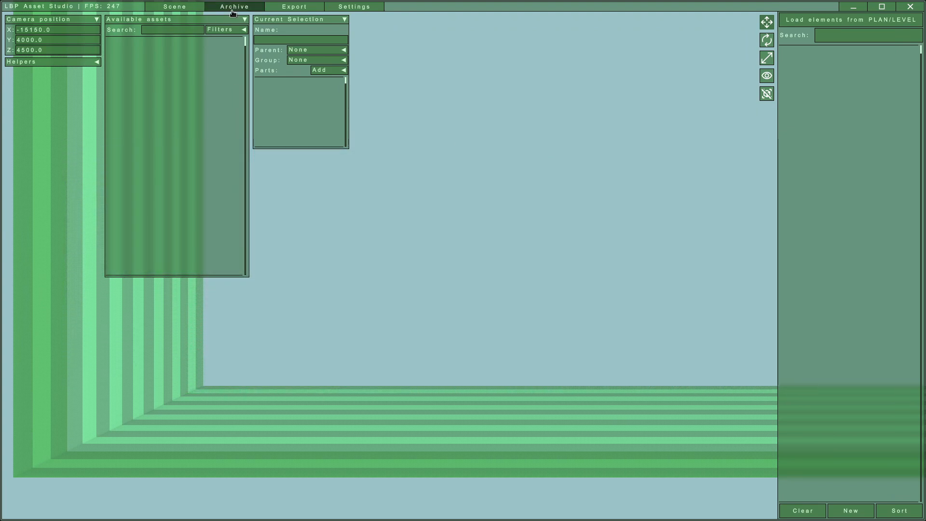
Load blurayguids.map and a FARC archive, and filter the available scene assets to materials only.
{"action": "left_click", "coordinate": [233, 10]}
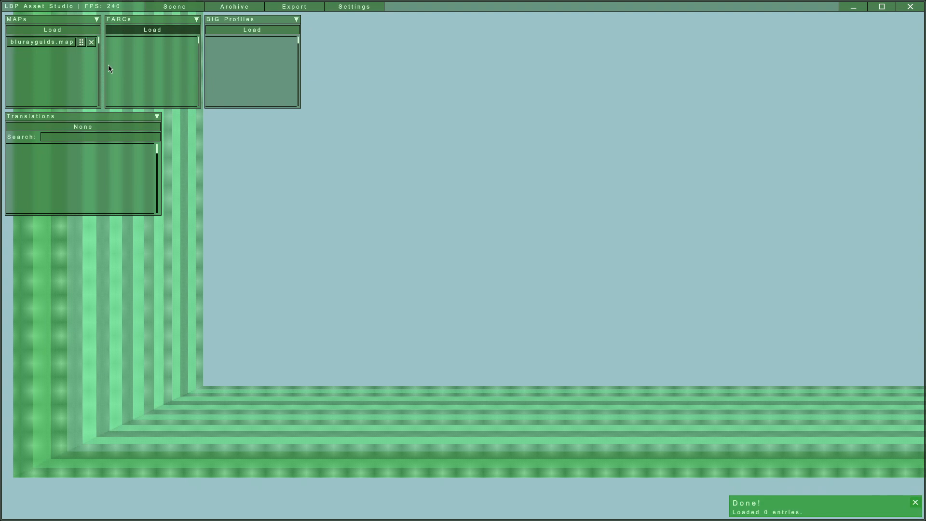
{"action": "left_click", "coordinate": [167, 8]}
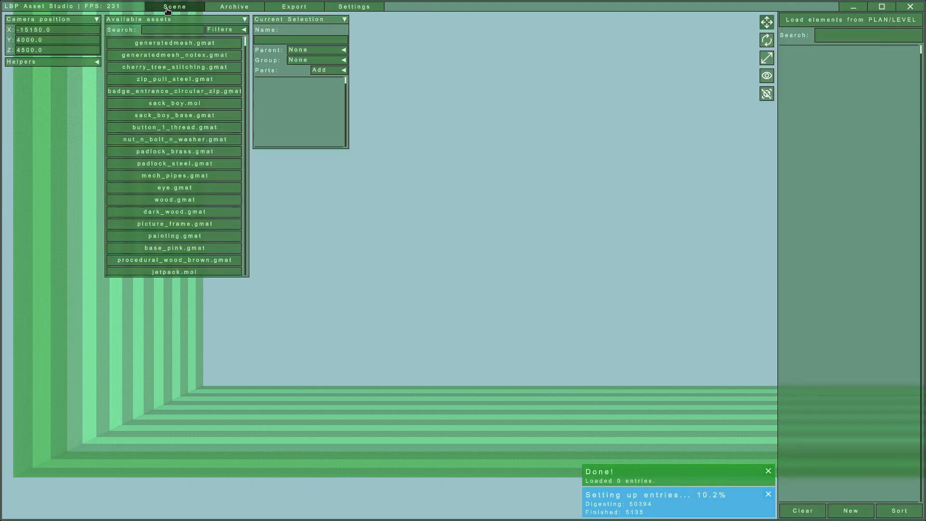
{"action": "left_click", "coordinate": [219, 30]}
{"action": "left_click", "coordinate": [268, 48]}
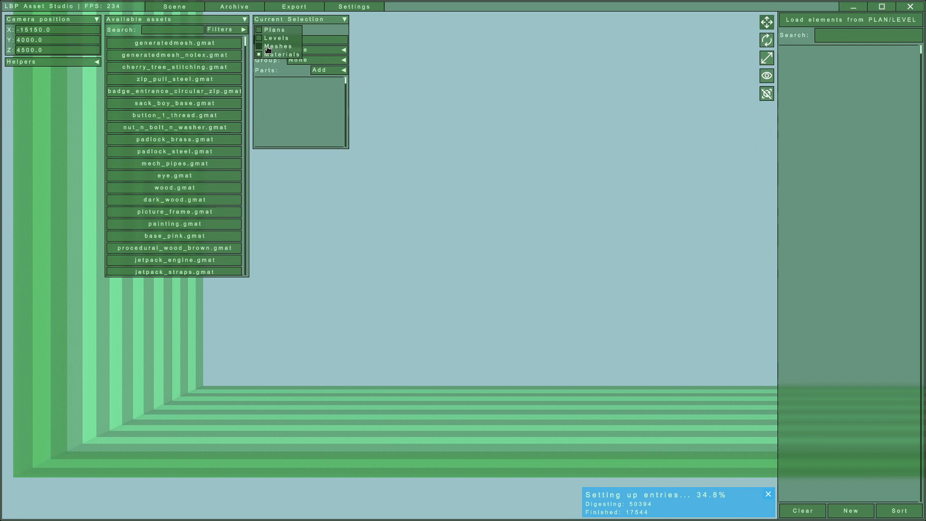
{"action": "left_click", "coordinate": [496, 230]}
Add the dark_wood.gmat material to the scene as a new block.
{"action": "middle_click_drag", "start_coordinate": [498, 154], "coordinate": [505, 198]}
{"action": "key", "text": "w"}
{"action": "key", "text": "a"}
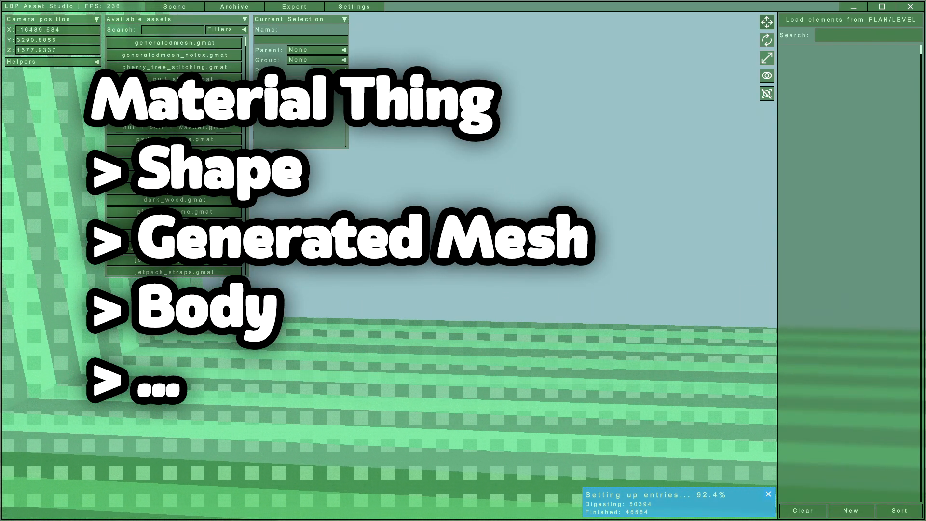
{"action": "left_click", "coordinate": [200, 205]}
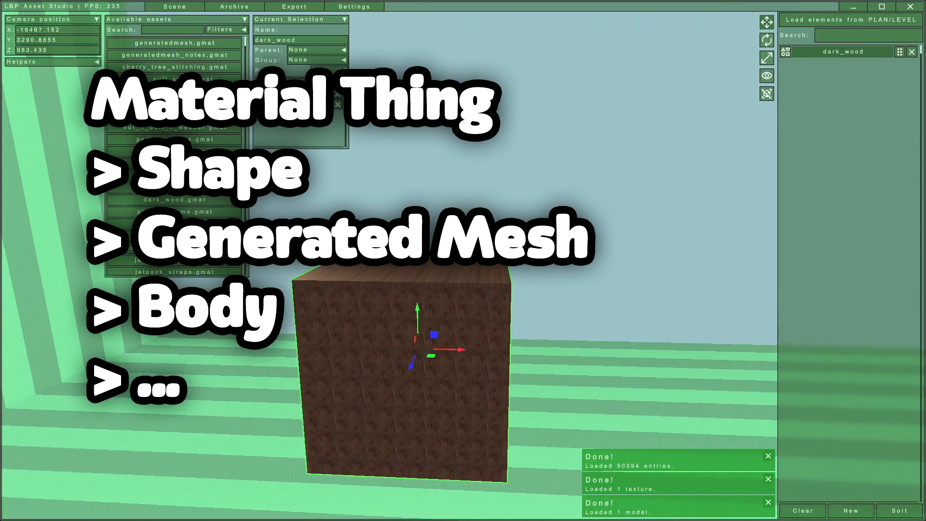
{"action": "key", "text": "s"}
{"action": "key", "text": "d"}
{"action": "middle_click_drag", "start_coordinate": [609, 182], "coordinate": [536, 231]}
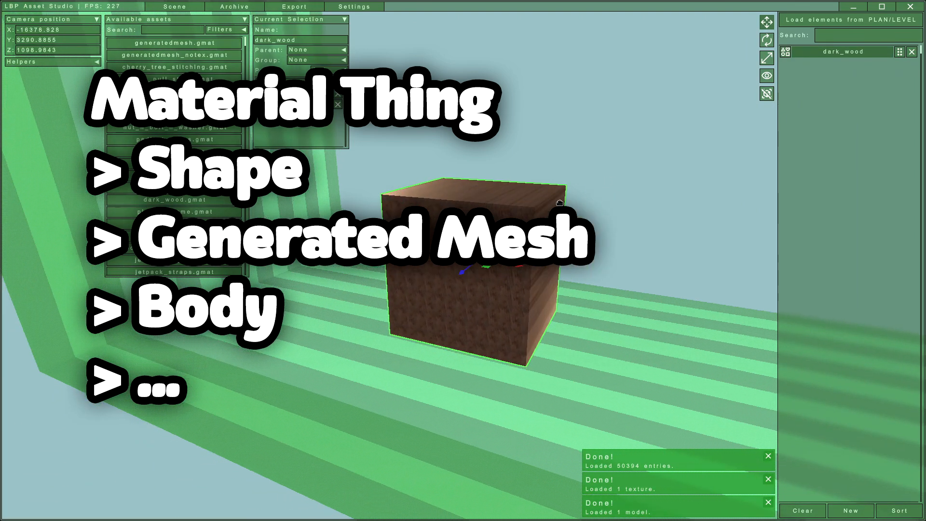
Add a Body part to the dark_wood block.
{"action": "left_click", "coordinate": [313, 67]}
{"action": "left_click", "coordinate": [419, 71]}
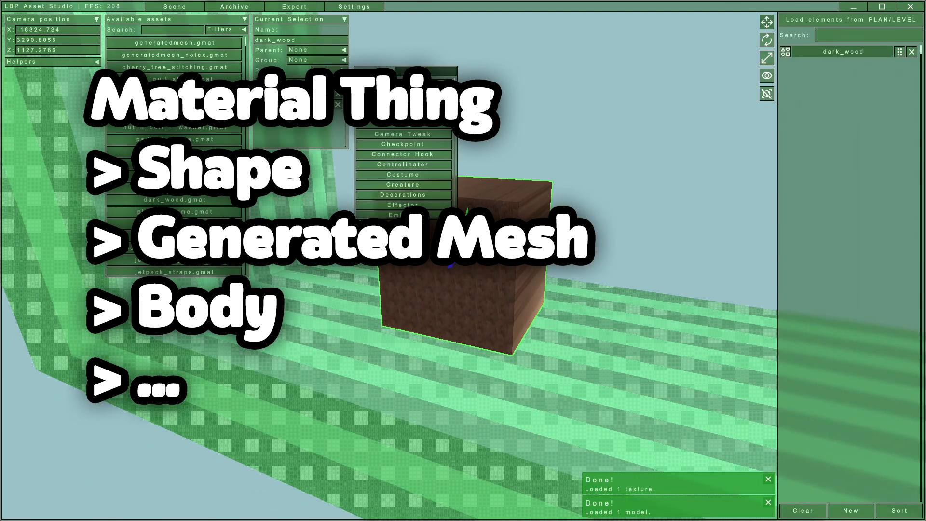
{"action": "type", "text": "bo"}
{"action": "left_click", "coordinate": [404, 84]}
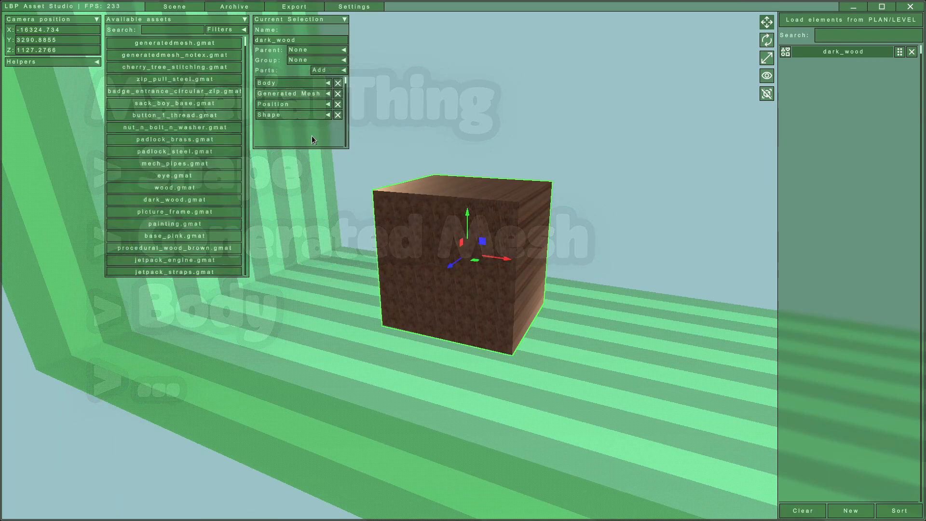
Examine the dark_wood block's Shape settings, in particular its physics material reference.
{"action": "left_click", "coordinate": [303, 116]}
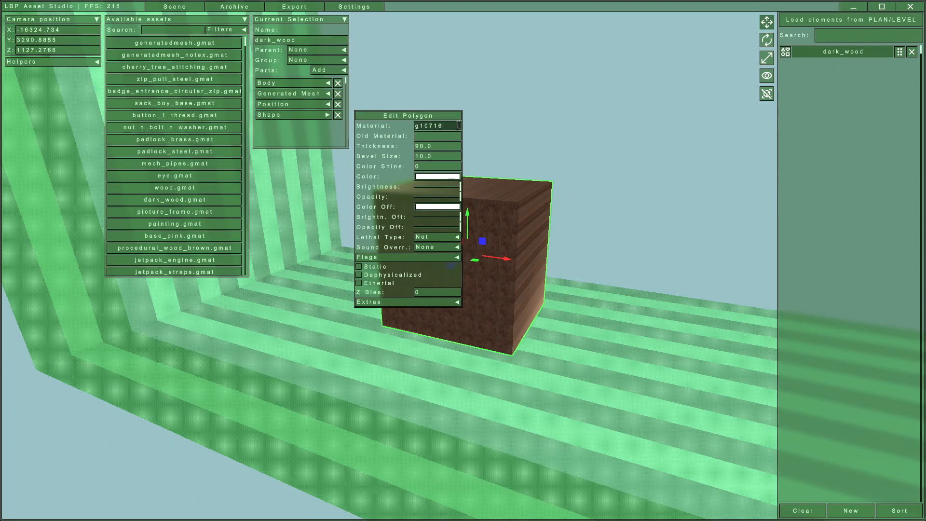
{"action": "left_click_drag", "start_coordinate": [458, 126], "coordinate": [397, 122]}
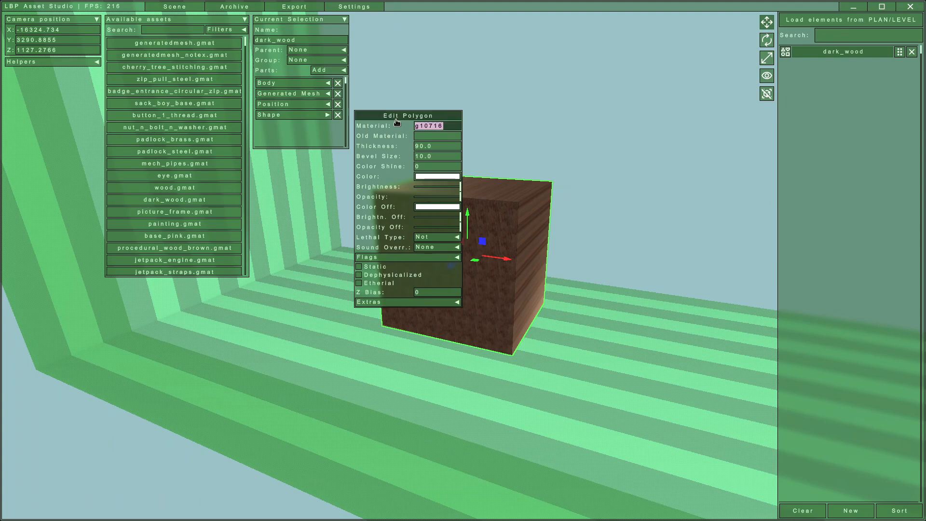
{"action": "left_click", "coordinate": [447, 126]}
Examine the Gmat and Bevel fields of the dark_wood block's Generated Mesh part.
{"action": "left_click", "coordinate": [303, 95]}
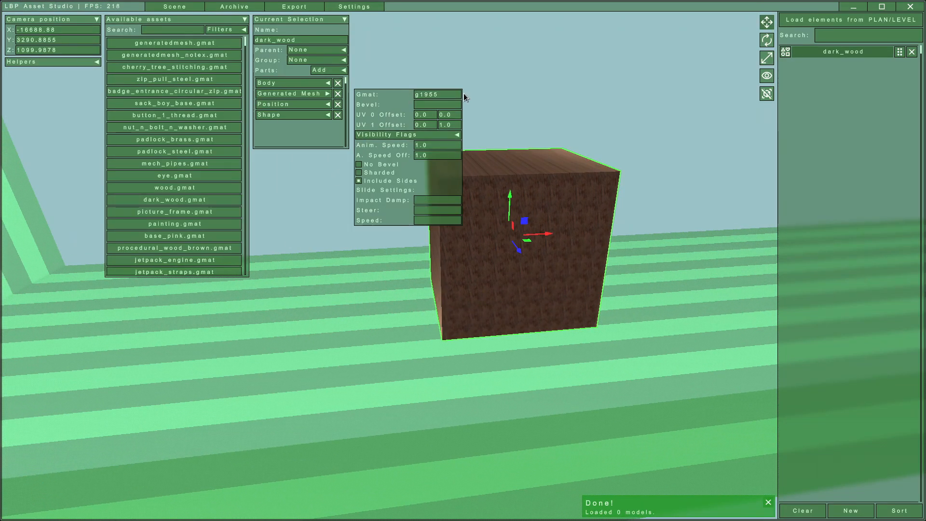
{"action": "left_click", "coordinate": [449, 94]}
{"action": "type", "text": "_"}
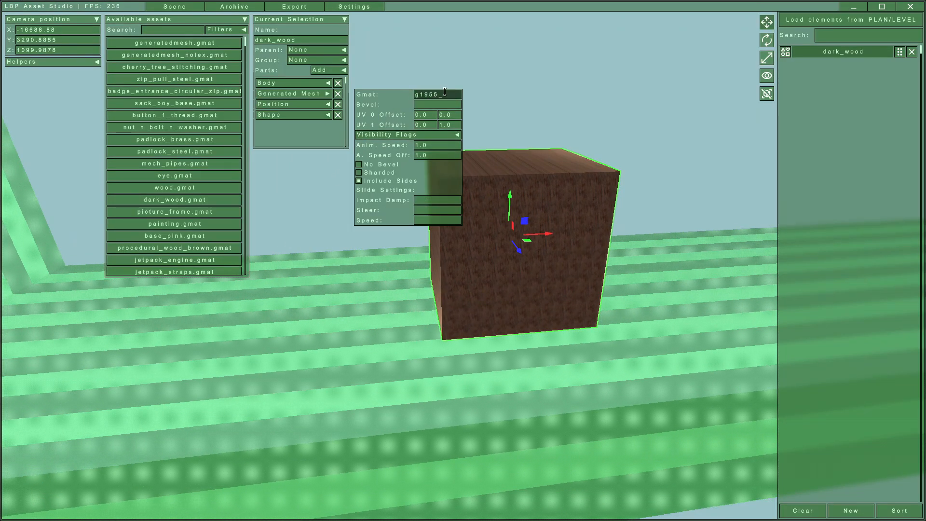
{"action": "double_click", "coordinate": [444, 92]}
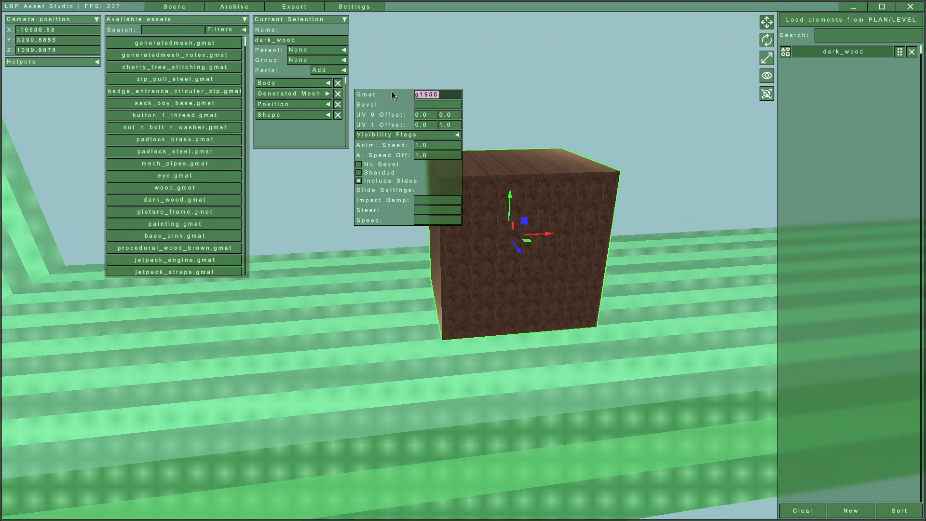
{"action": "left_click", "coordinate": [451, 103]}
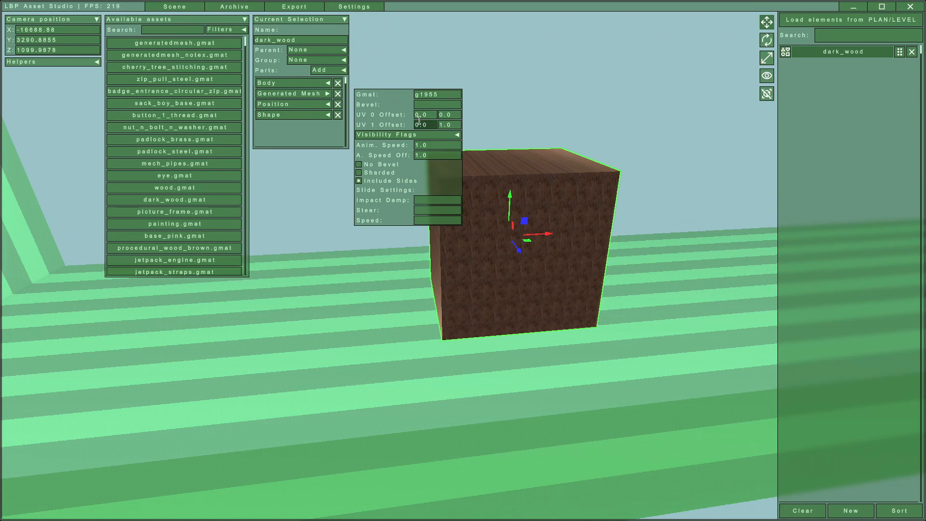
{"action": "key", "text": "a"}
{"action": "middle_click_drag", "start_coordinate": [615, 250], "coordinate": [660, 249]}
{"action": "key", "text": "s"}
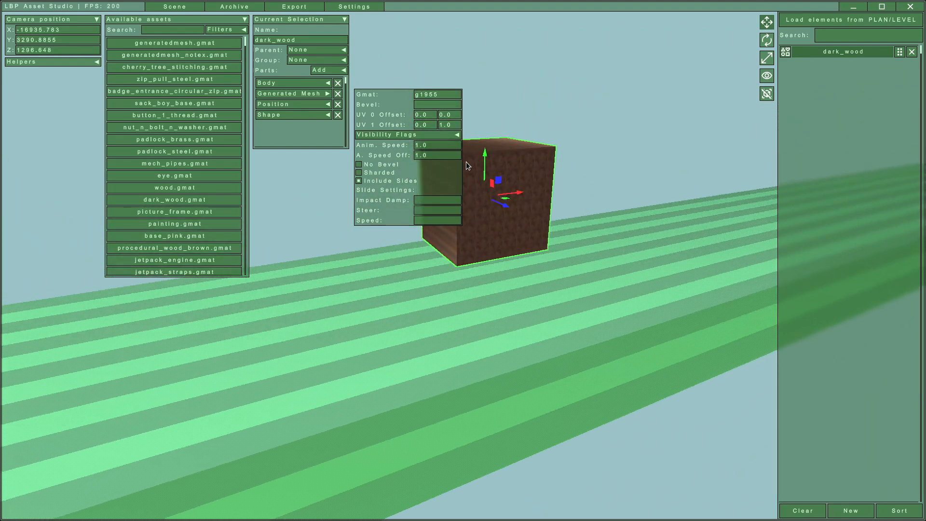
{"action": "left_click", "coordinate": [317, 139]}
{"action": "key", "text": "d"}
{"action": "middle_click_drag", "start_coordinate": [715, 277], "coordinate": [614, 273]}
{"action": "key", "text": "w"}
{"action": "key", "text": "s"}
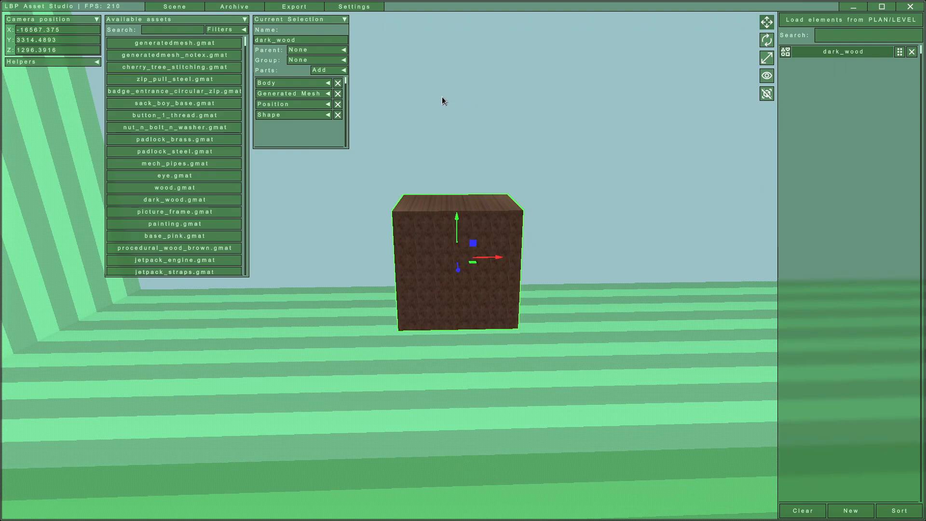
Set the export plan's type to Primitive material.
{"action": "left_click", "coordinate": [286, 9]}
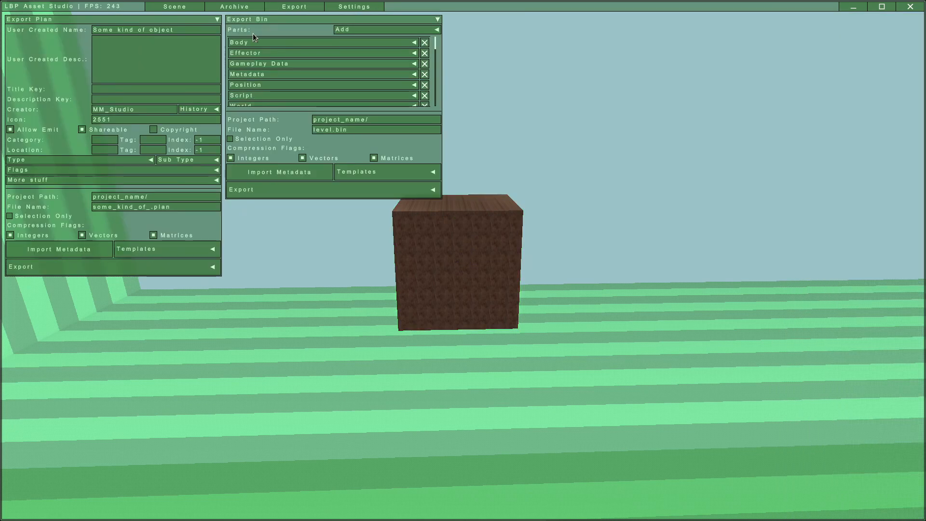
{"action": "left_click", "coordinate": [64, 165]}
{"action": "left_click", "coordinate": [282, 170]}
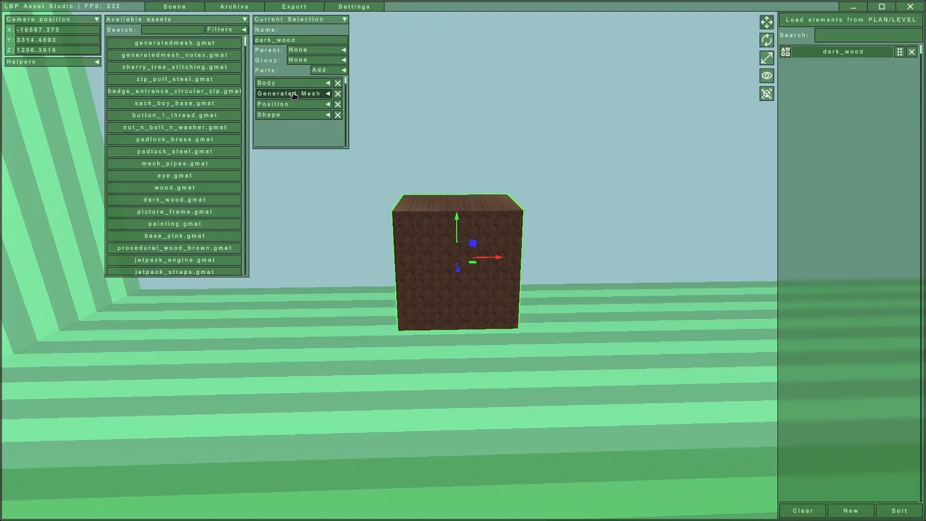
Reshape the dark_wood block's polygon into a sackperson-like outline by adding and moving vertices.
{"action": "left_click", "coordinate": [289, 116]}
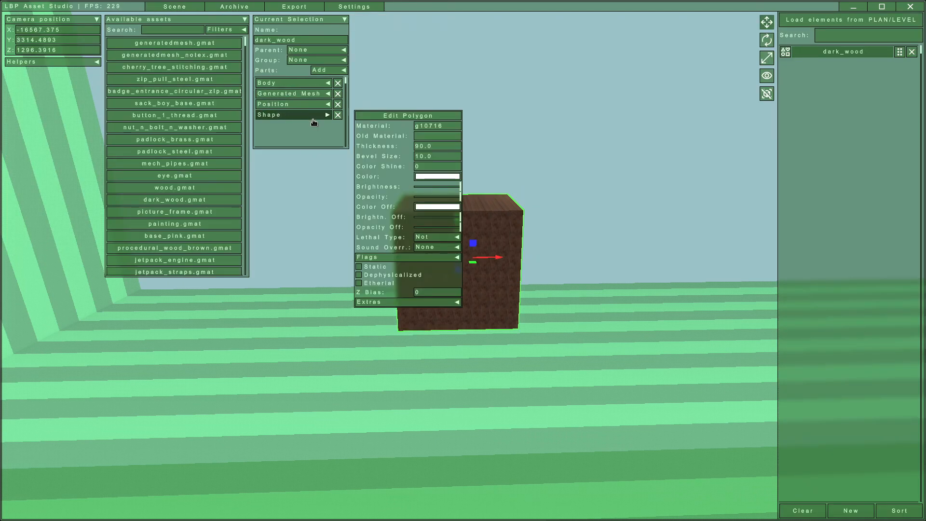
{"action": "left_click", "coordinate": [409, 117]}
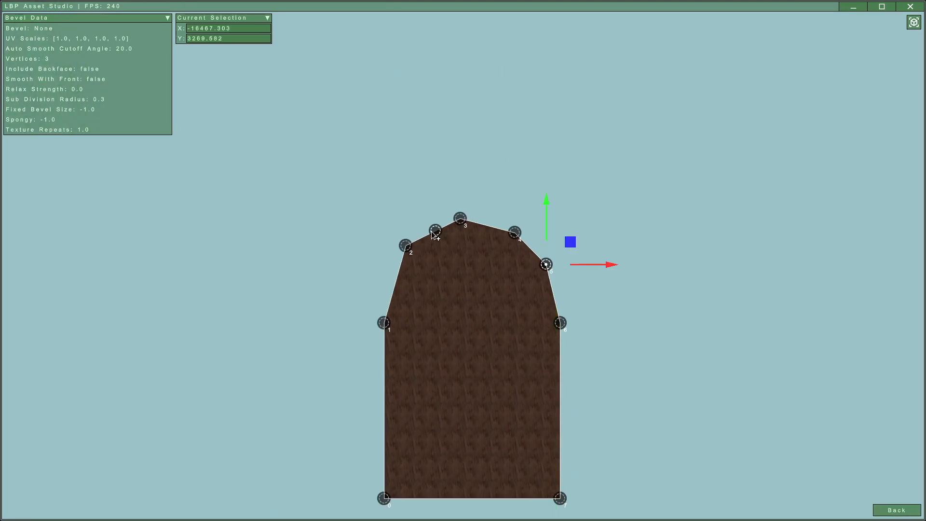
{"action": "left_click", "coordinate": [392, 270]}
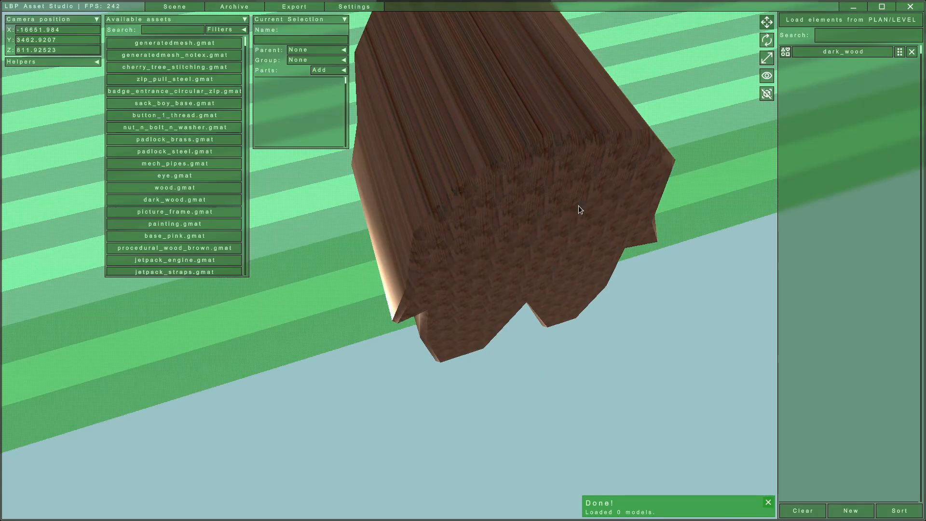
{"action": "middle_click_drag", "start_coordinate": [578, 206], "coordinate": [534, 216]}
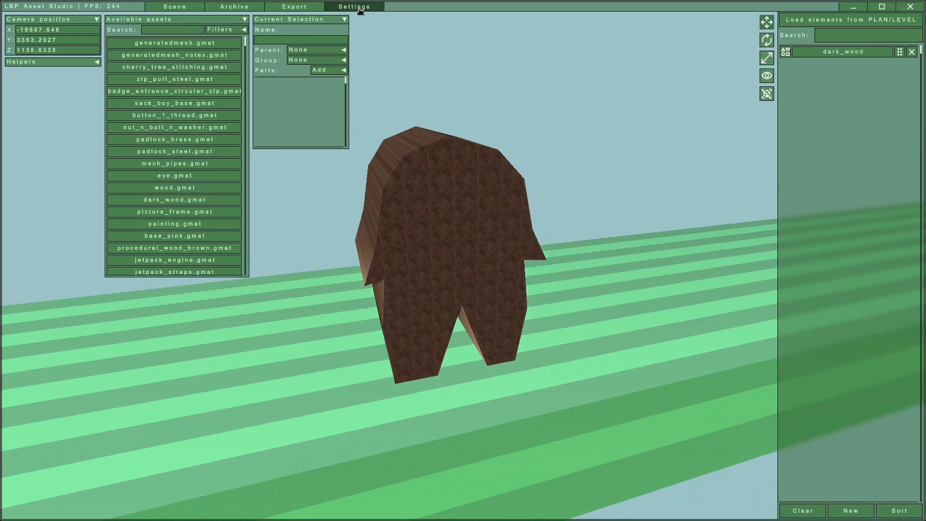
Set the export plan's type to both Readymade and User object.
{"action": "left_click", "coordinate": [295, 6]}
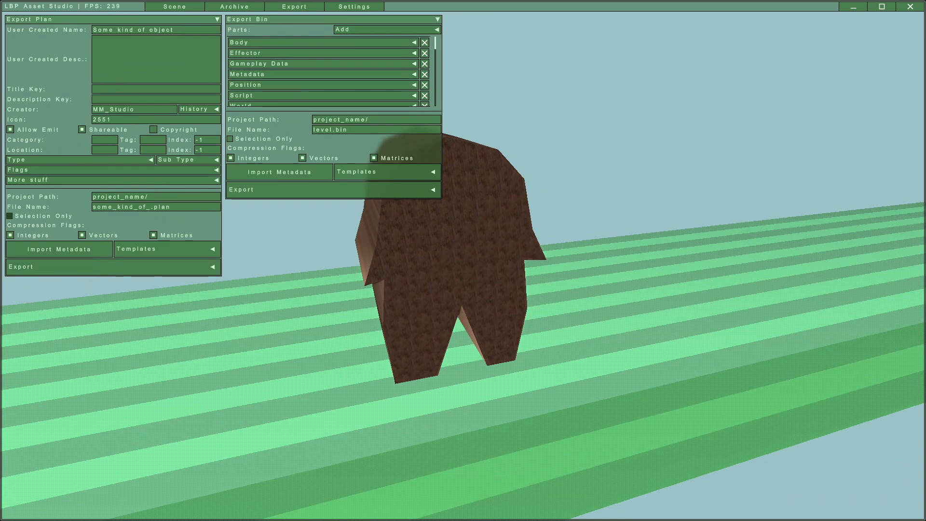
{"action": "left_click", "coordinate": [140, 160]}
{"action": "left_click", "coordinate": [261, 179]}
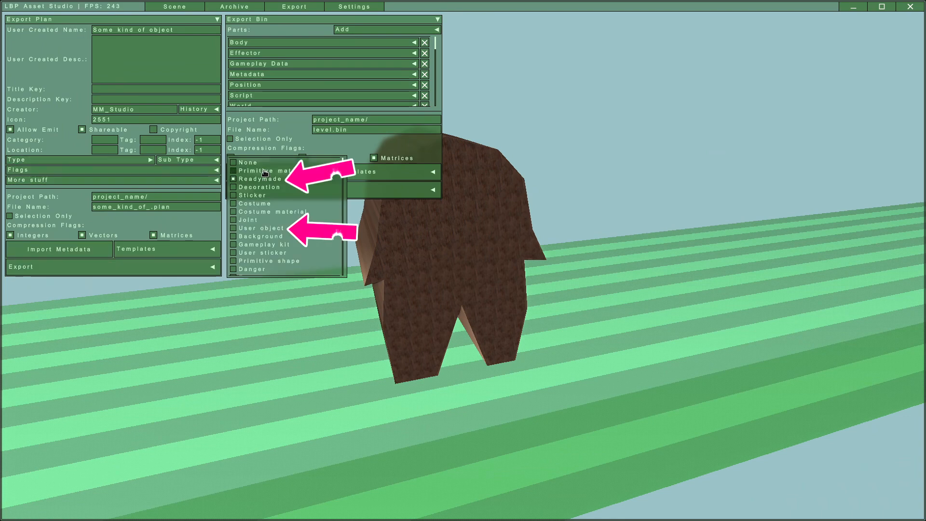
{"action": "left_click", "coordinate": [270, 229]}
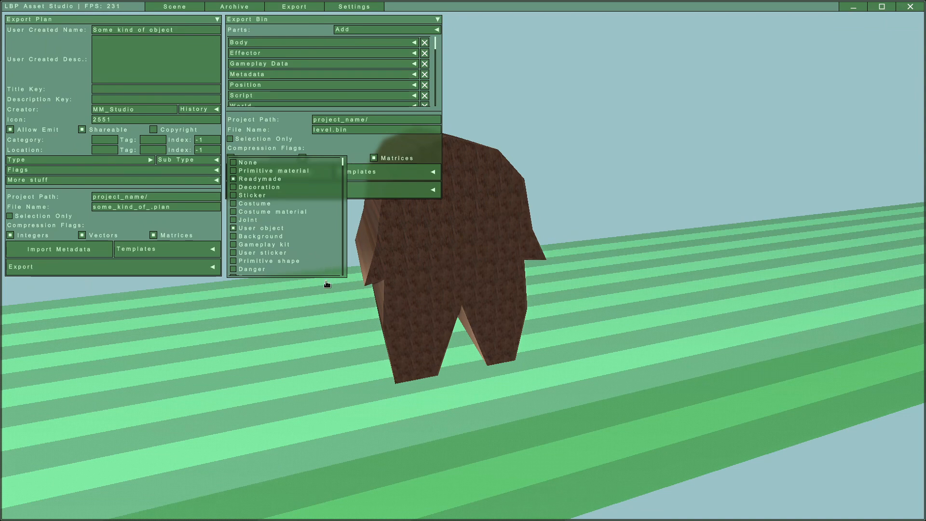
{"action": "left_click", "coordinate": [295, 319]}
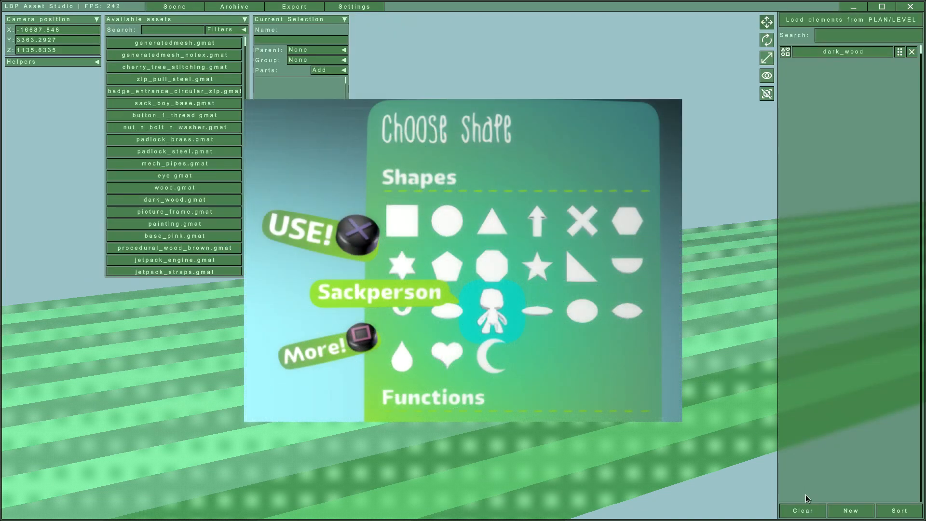
Clear all elements from the scene and filter the available assets to meshes instead of materials.
{"action": "left_click", "coordinate": [814, 508]}
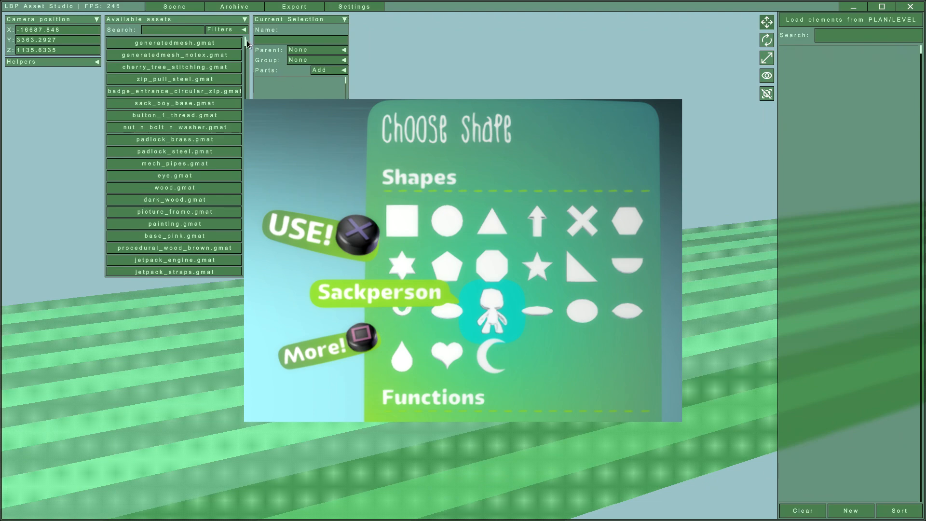
{"action": "left_click", "coordinate": [227, 29]}
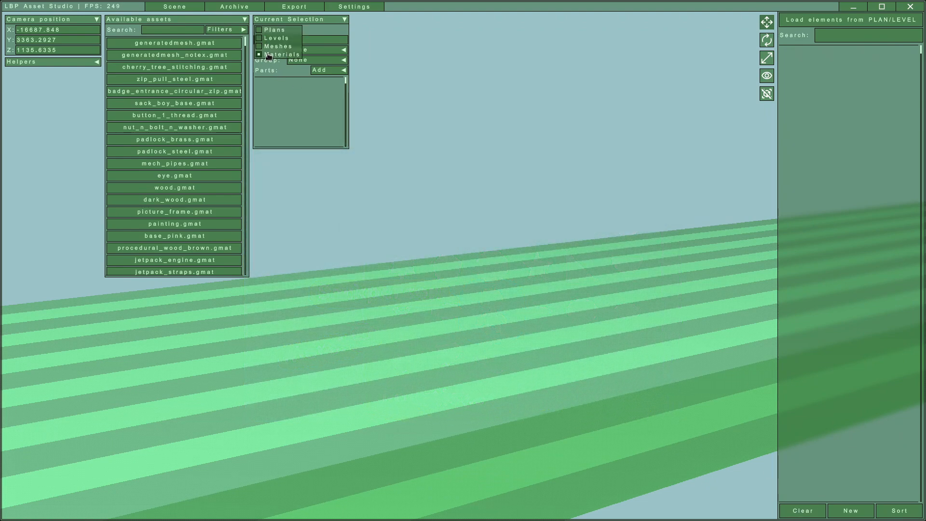
{"action": "left_click", "coordinate": [269, 56]}
{"action": "left_click", "coordinate": [269, 47]}
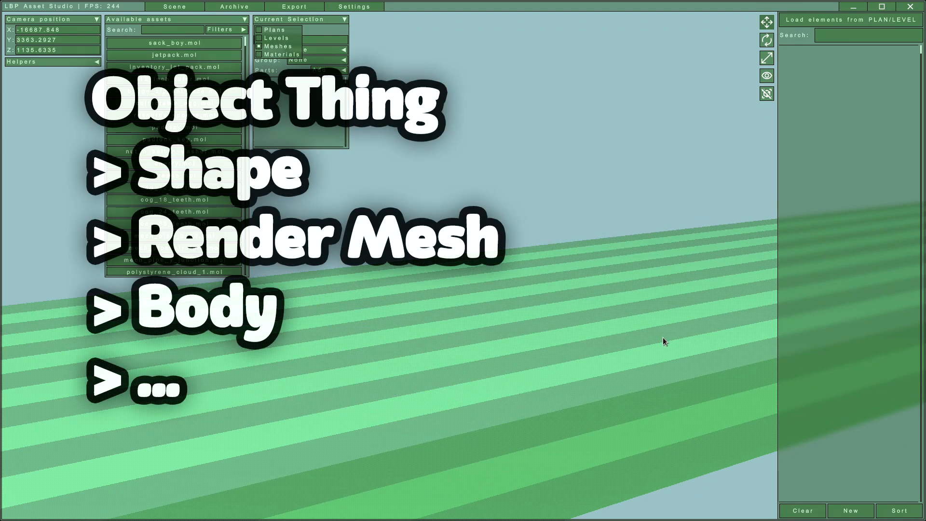
Add the cog_18_teeth.mol mesh to the scene and shift it sideways.
{"action": "right_click_drag", "start_coordinate": [663, 338], "coordinate": [614, 305]}
{"action": "key", "text": "s"}
{"action": "key", "text": "s"}
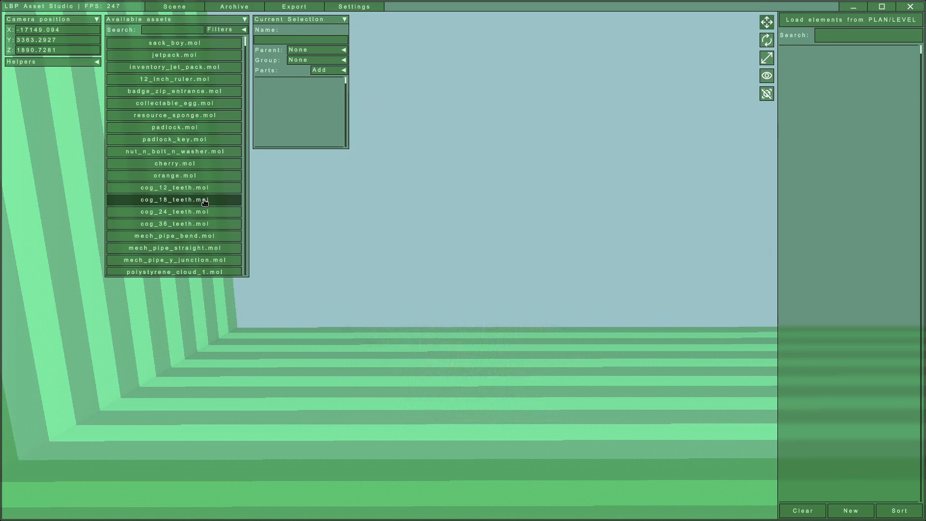
{"action": "left_click", "coordinate": [204, 203]}
{"action": "left_click_drag", "start_coordinate": [474, 258], "coordinate": [422, 260]}
Set the cog's X rotation to 90 so its face points to the front.
{"action": "key", "text": "r"}
{"action": "left_click", "coordinate": [326, 83]}
{"action": "left_click", "coordinate": [386, 143]}
{"action": "type", "text": "90"}
{"action": "left_click_drag", "start_coordinate": [400, 157], "coordinate": [322, 136]}
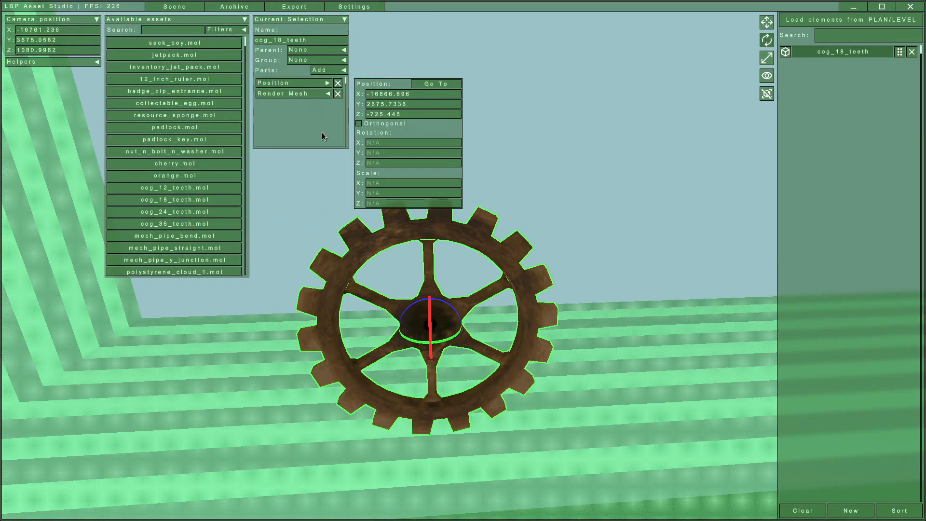
{"action": "left_click", "coordinate": [319, 83]}
Add a Body part and a Shape part to the cog_18_teeth object.
{"action": "left_click", "coordinate": [328, 69]}
{"action": "left_click", "coordinate": [417, 83]}
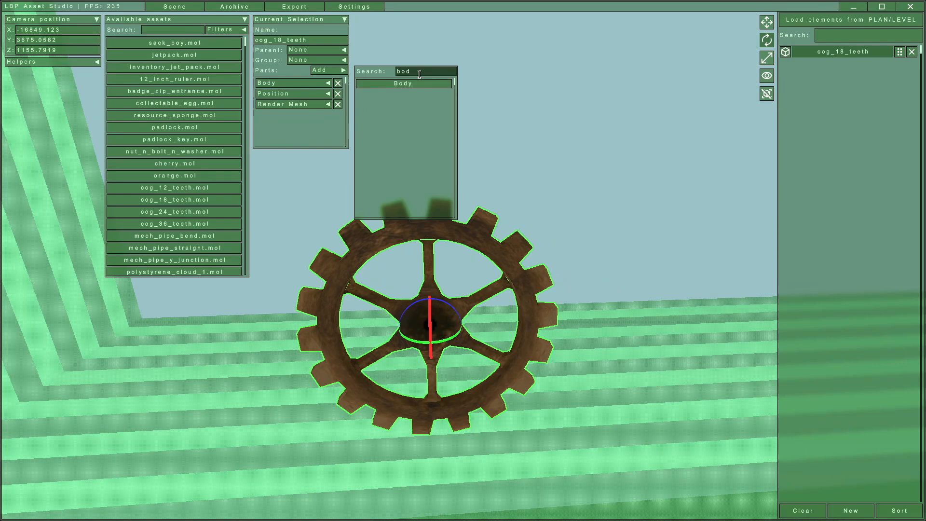
{"action": "left_click_drag", "start_coordinate": [420, 74], "coordinate": [389, 72]}
{"action": "type", "text": "shape_"}
{"action": "left_click", "coordinate": [403, 84]}
Open the cog's Shape polygon for editing and trace its outline around the teeth, placing vertices at the tooth corners and gaps.
{"action": "left_click", "coordinate": [291, 115]}
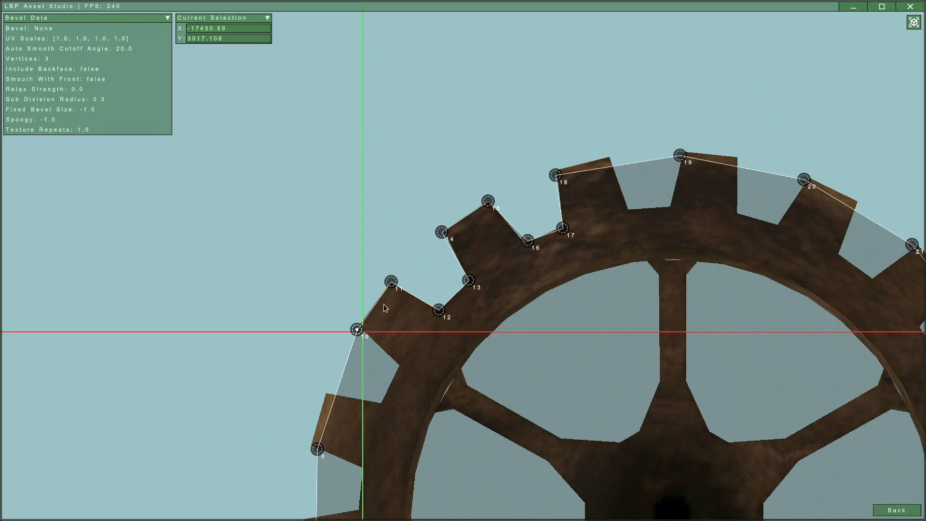
{"action": "middle_click_drag", "start_coordinate": [384, 304], "coordinate": [438, 246]}
{"action": "scroll", "coordinate": [331, 186], "scroll_direction": "up", "scroll_amount": 3}
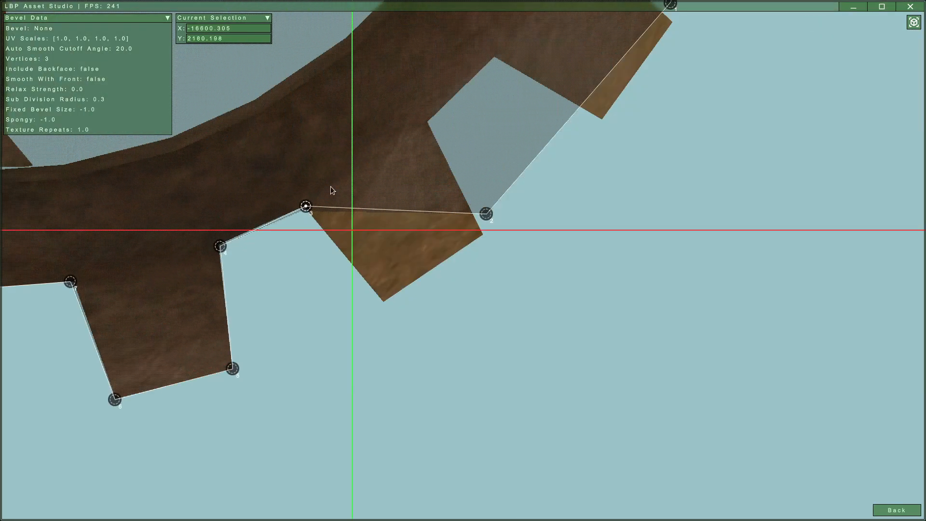
{"action": "middle_click_drag", "start_coordinate": [603, 121], "coordinate": [381, 466]}
{"action": "scroll", "coordinate": [494, 267], "scroll_direction": "down", "scroll_amount": 2}
{"action": "left_click_drag", "start_coordinate": [429, 268], "coordinate": [444, 268]}
{"action": "middle_click_drag", "start_coordinate": [338, 120], "coordinate": [347, 400]}
{"action": "scroll", "coordinate": [239, 179], "scroll_direction": "up", "scroll_amount": 2}
{"action": "scroll", "coordinate": [240, 179], "scroll_direction": "down", "scroll_amount": 2}
Complete the cog's collision outline at the top by correcting a tooth-corner vertex and adding three vertices around the remaining gap.
{"action": "middle_click_drag", "start_coordinate": [193, 145], "coordinate": [797, 366]}
{"action": "left_click_drag", "start_coordinate": [456, 254], "coordinate": [456, 241]}
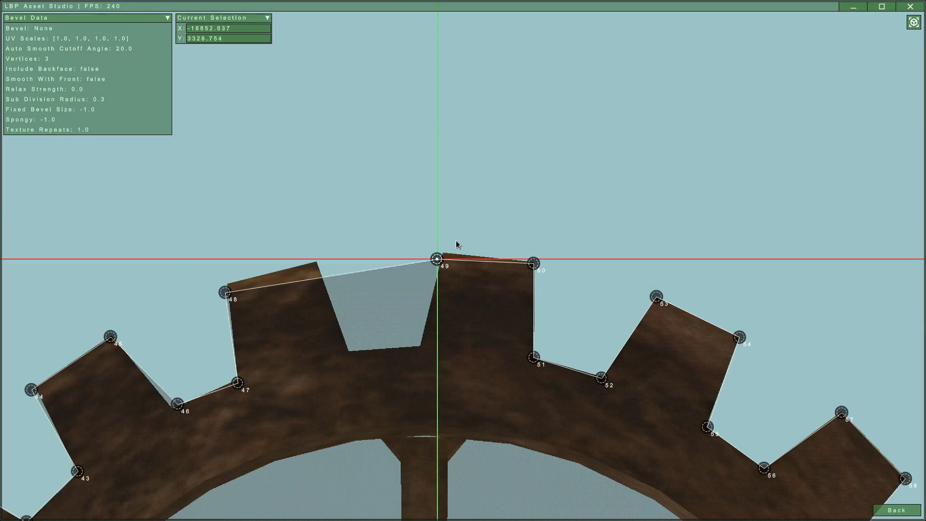
{"action": "left_click", "coordinate": [317, 262]}
{"action": "left_click", "coordinate": [349, 351]}
{"action": "left_click", "coordinate": [421, 346]}
{"action": "scroll", "coordinate": [333, 273], "scroll_direction": "down", "scroll_amount": 5}
Inspect the cog's collision polygon in the 3D view and return to the scene to check the finished shape.
{"action": "left_click", "coordinate": [914, 22]}
{"action": "middle_click_drag", "start_coordinate": [629, 266], "coordinate": [623, 309]}
{"action": "scroll", "coordinate": [623, 309], "scroll_direction": "up", "scroll_amount": 2}
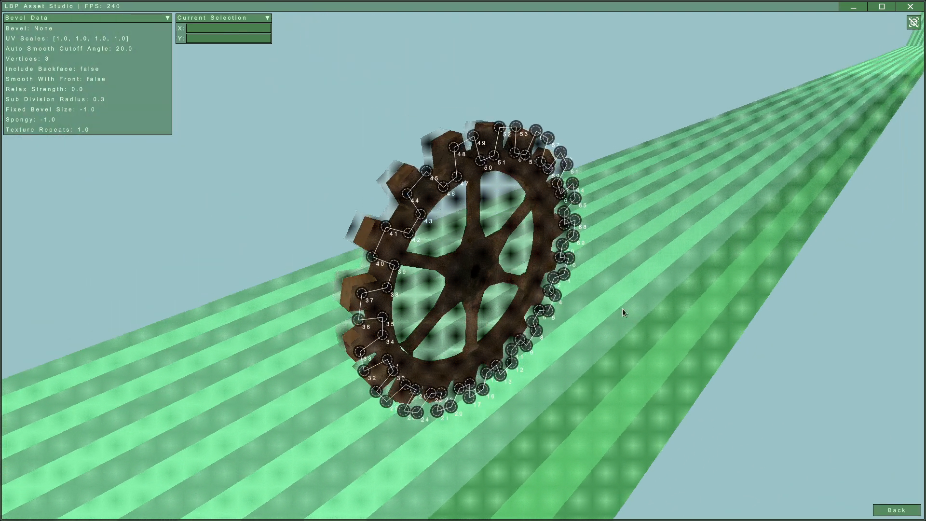
{"action": "key", "text": "s"}
{"action": "left_click", "coordinate": [896, 509]}
{"action": "middle_click_drag", "start_coordinate": [521, 145], "coordinate": [576, 204]}
{"action": "left_click", "coordinate": [576, 204]}
{"action": "key", "text": "w"}
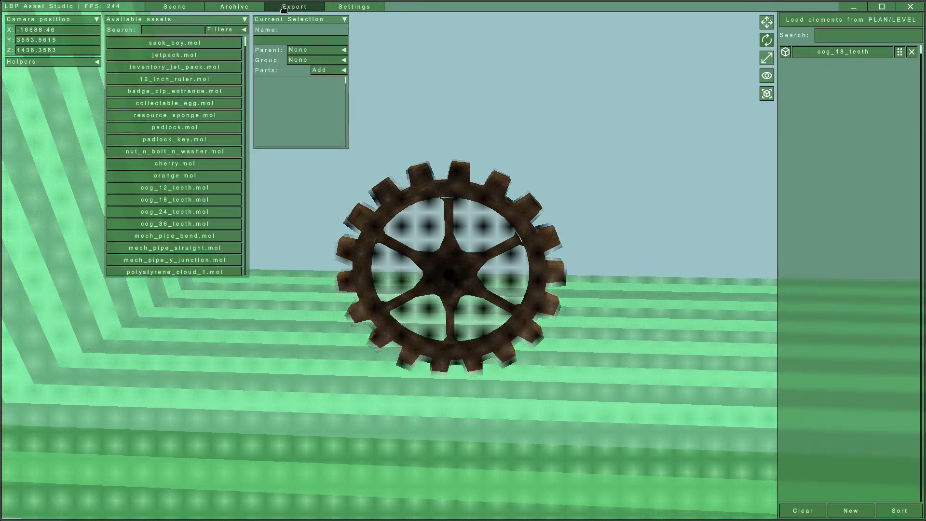
Review the plan export settings and object type options for the cog, and return to the scene.
{"action": "left_click", "coordinate": [283, 6]}
{"action": "left_click", "coordinate": [77, 159]}
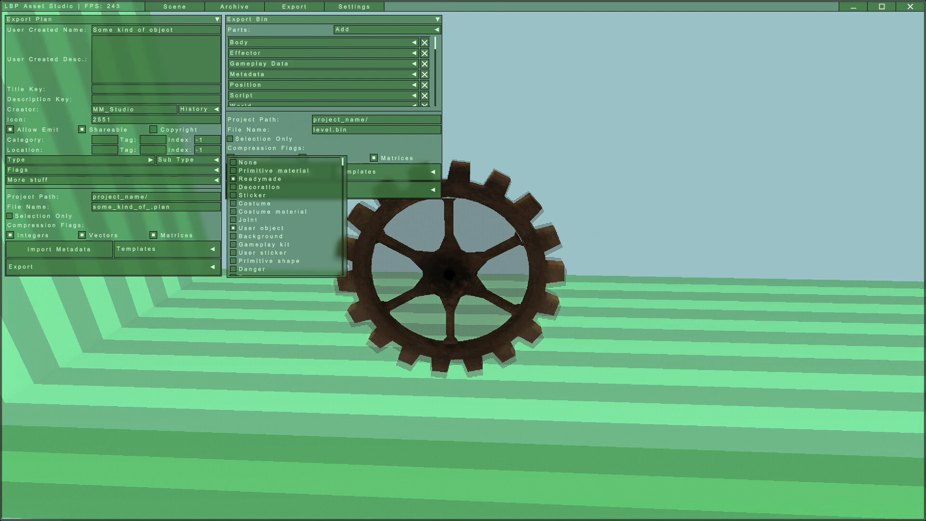
{"action": "left_click", "coordinate": [192, 7]}
Delete the cog_18_teeth object and add the rubber_snake.mol mesh to the scene.
{"action": "left_click", "coordinate": [466, 288]}
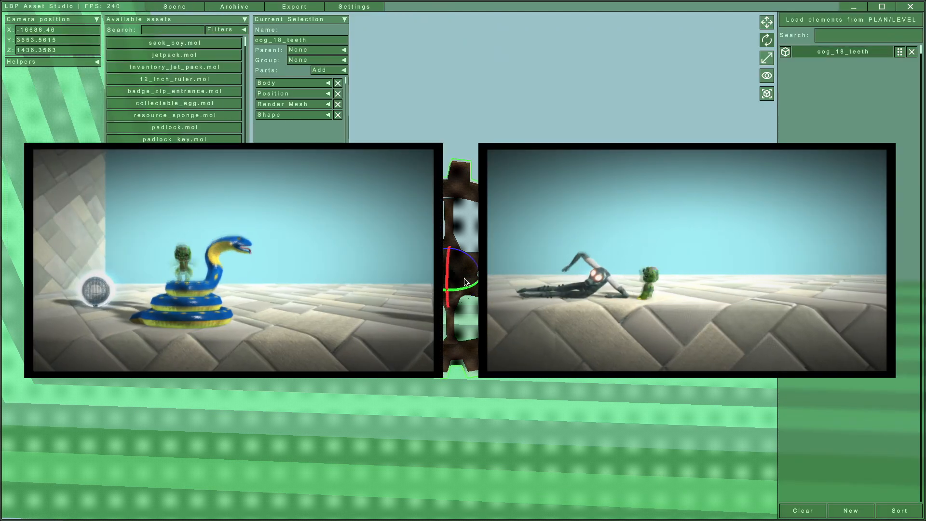
{"action": "key", "text": "Delete"}
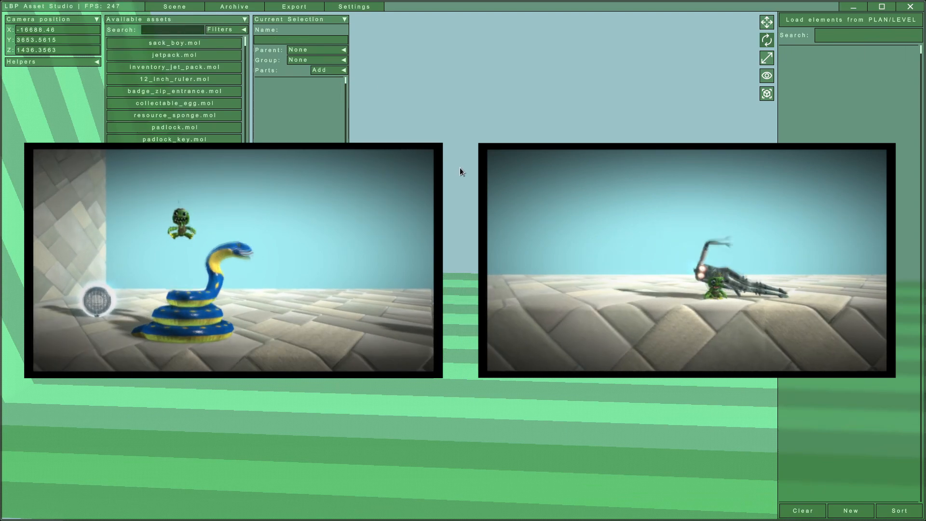
{"action": "type", "text": "rubb"}
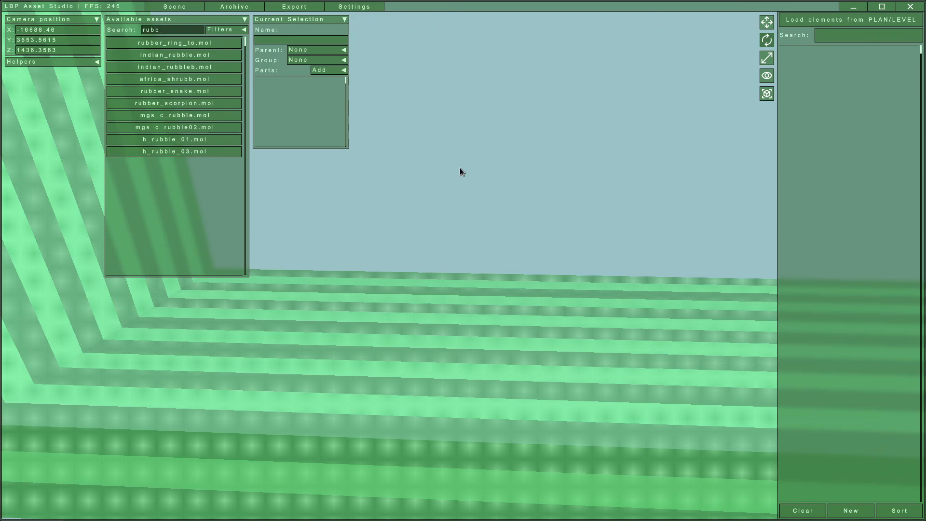
{"action": "type", "text": "_er"}
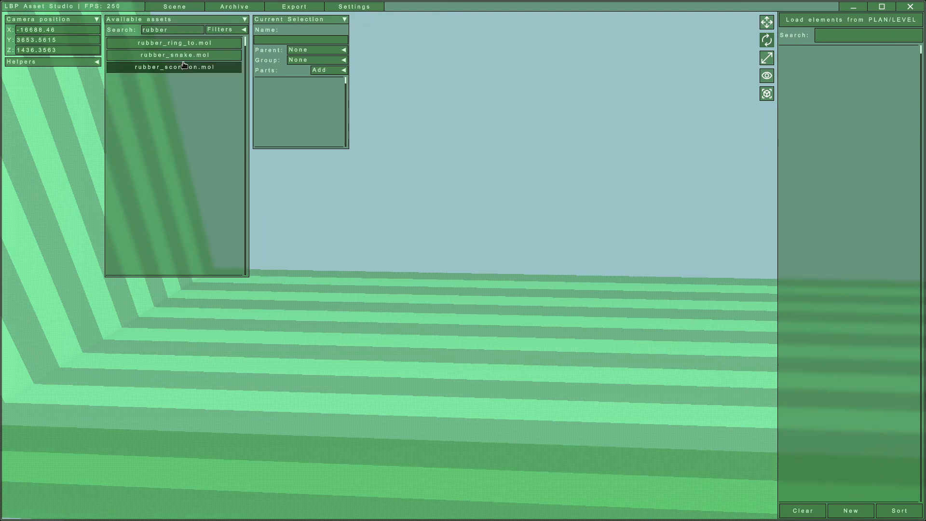
{"action": "left_click", "coordinate": [185, 58]}
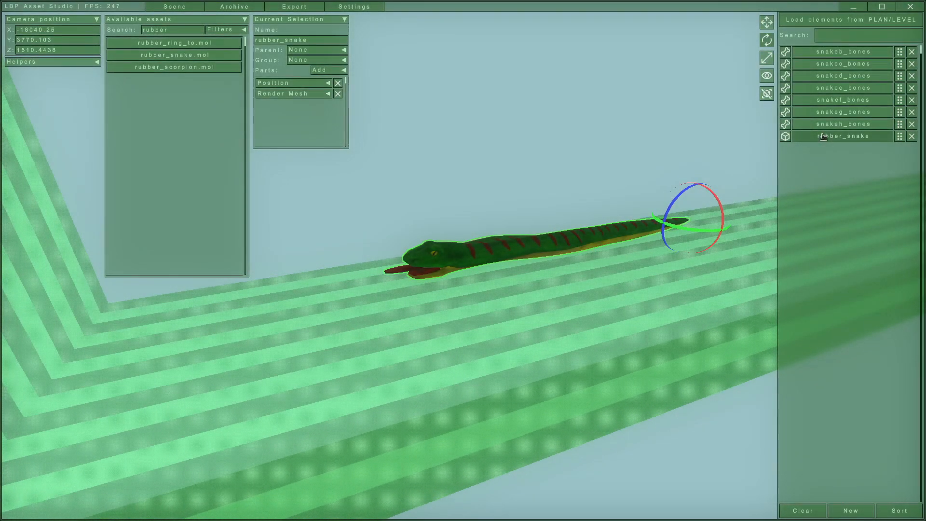
Add a Body part to the rubber_snake object.
{"action": "left_click", "coordinate": [326, 71]}
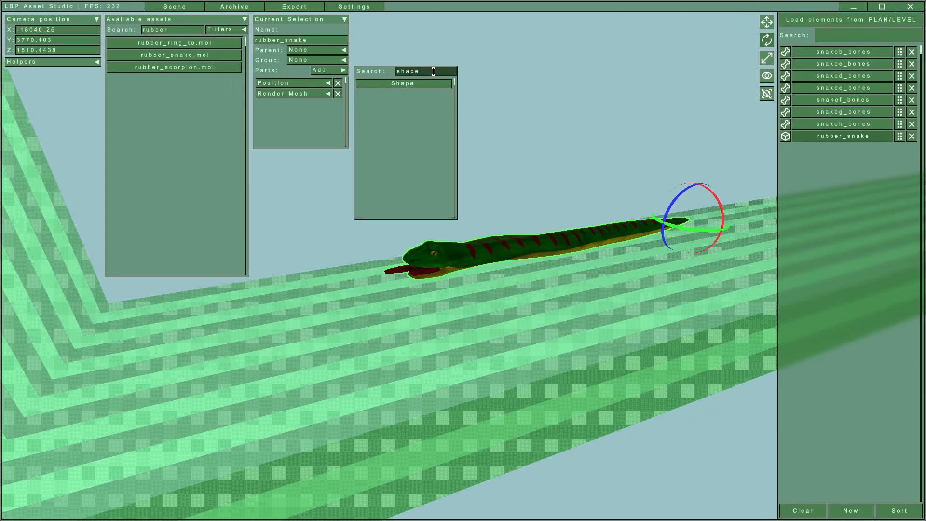
{"action": "type", "text": "body"}
{"action": "left_click", "coordinate": [375, 86]}
{"action": "left_click", "coordinate": [561, 118]}
Examine the snake's bone elements one by one, from snakeh_bones to snakeb_bones, checking their parts and positions.
{"action": "key", "text": "s"}
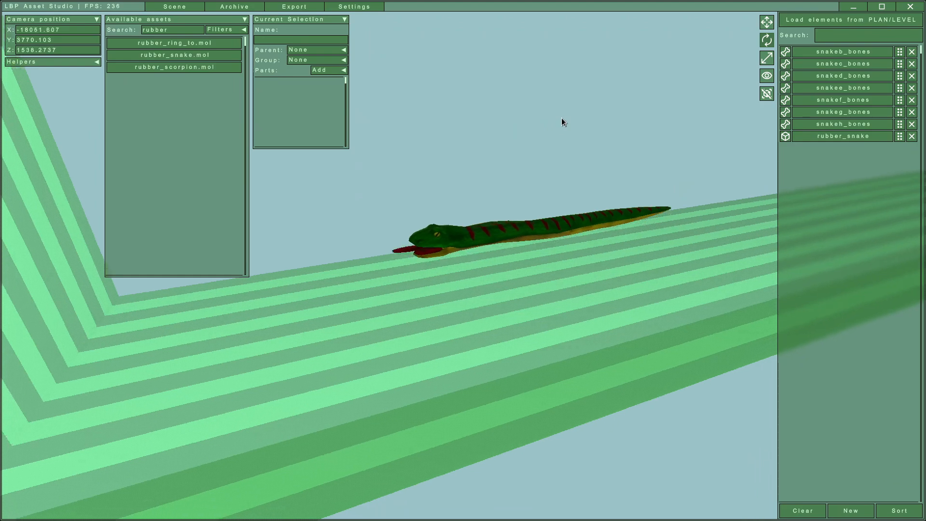
{"action": "key", "text": "space"}
{"action": "key", "text": "s"}
{"action": "key", "text": "d"}
{"action": "key", "text": "shift"}
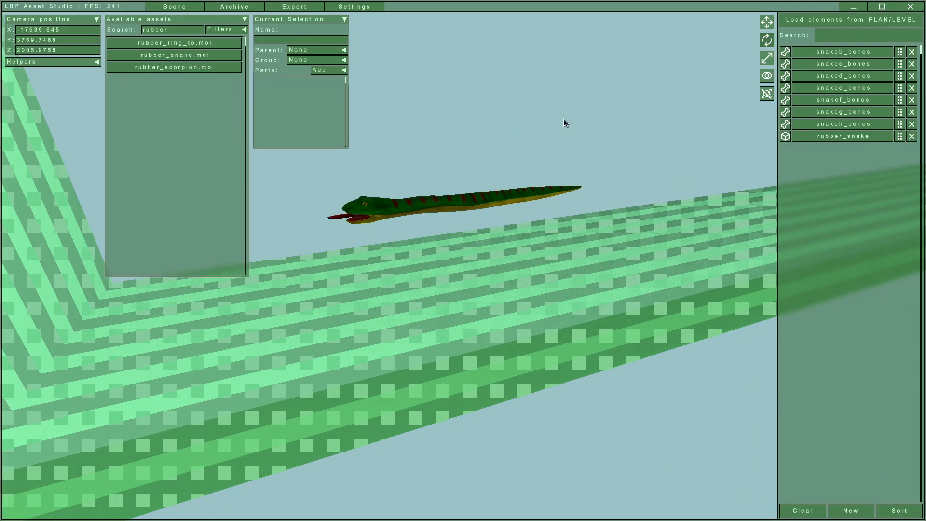
{"action": "left_click", "coordinate": [808, 139]}
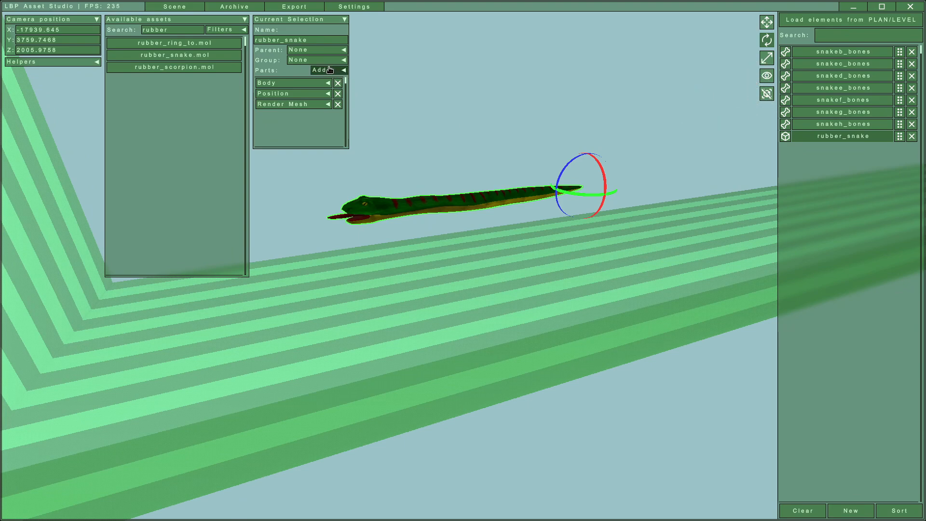
{"action": "left_click", "coordinate": [836, 123]}
{"action": "left_click", "coordinate": [817, 113]}
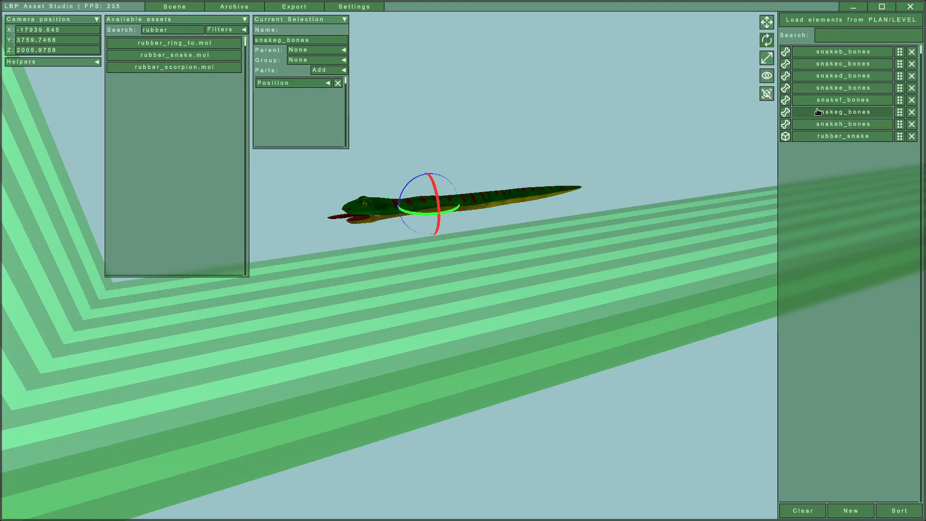
{"action": "left_click", "coordinate": [819, 101]}
{"action": "left_click", "coordinate": [820, 89]}
{"action": "left_click", "coordinate": [820, 76]}
{"action": "left_click", "coordinate": [820, 65]}
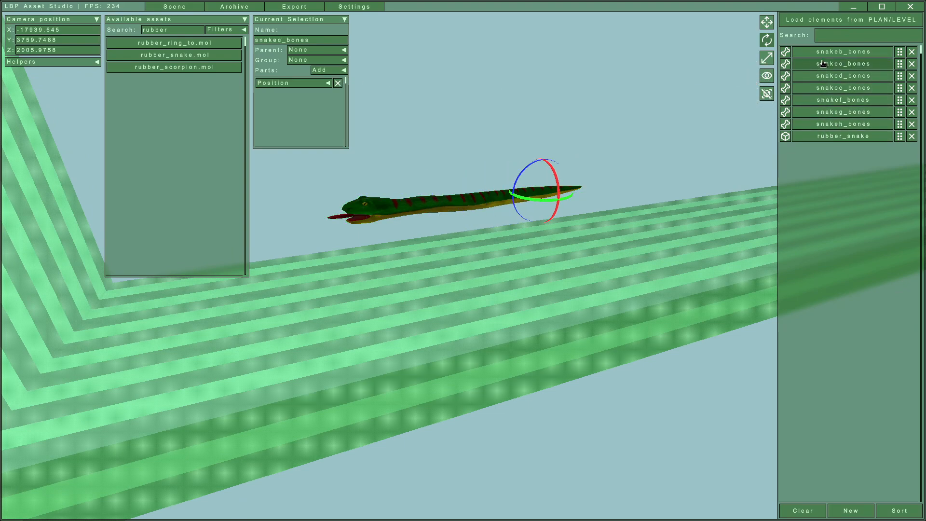
{"action": "left_click", "coordinate": [820, 53]}
Add a Shape part to the rubber_snake object.
{"action": "left_click", "coordinate": [826, 138]}
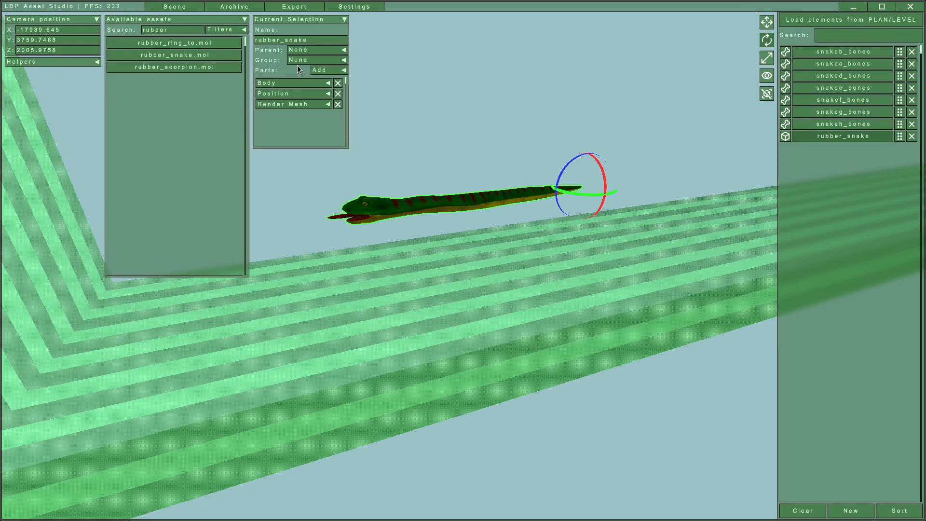
{"action": "left_click", "coordinate": [321, 70]}
{"action": "left_click_drag", "start_coordinate": [418, 70], "coordinate": [358, 62]}
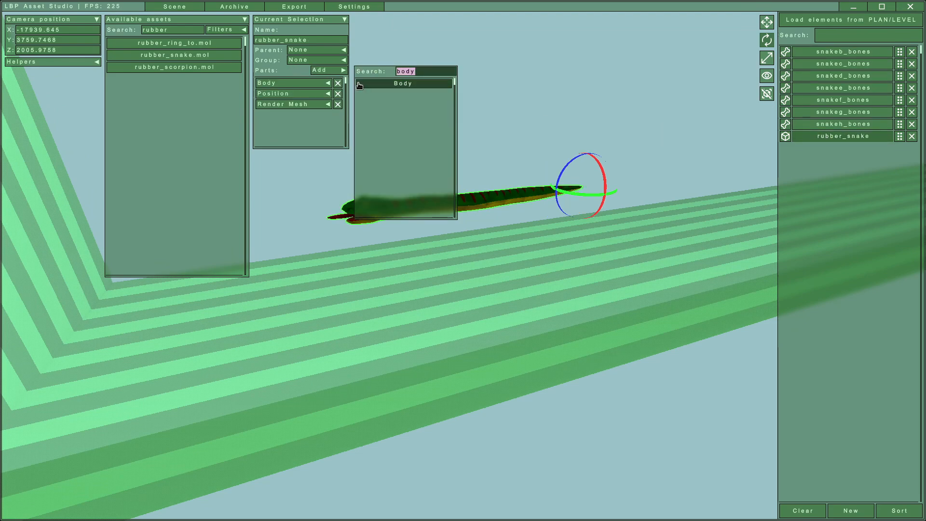
{"action": "type", "text": "shap"}
{"action": "left_click", "coordinate": [357, 84]}
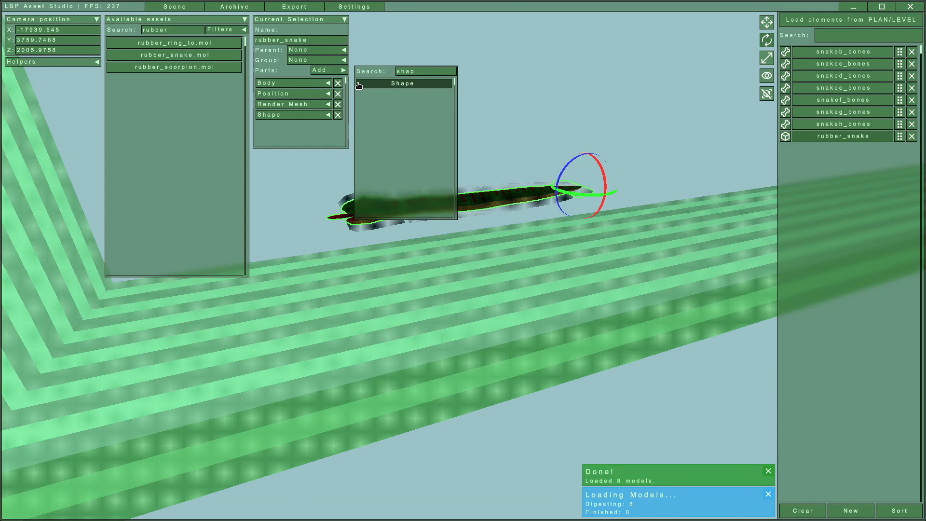
{"action": "left_click", "coordinate": [549, 252]}
Examine the collision shape of each snake bone from the tail to the head.
{"action": "key", "text": "w"}
{"action": "key", "text": "d"}
{"action": "right_click_drag", "start_coordinate": [623, 265], "coordinate": [568, 228]}
{"action": "key", "text": "s"}
{"action": "key", "text": "shift"}
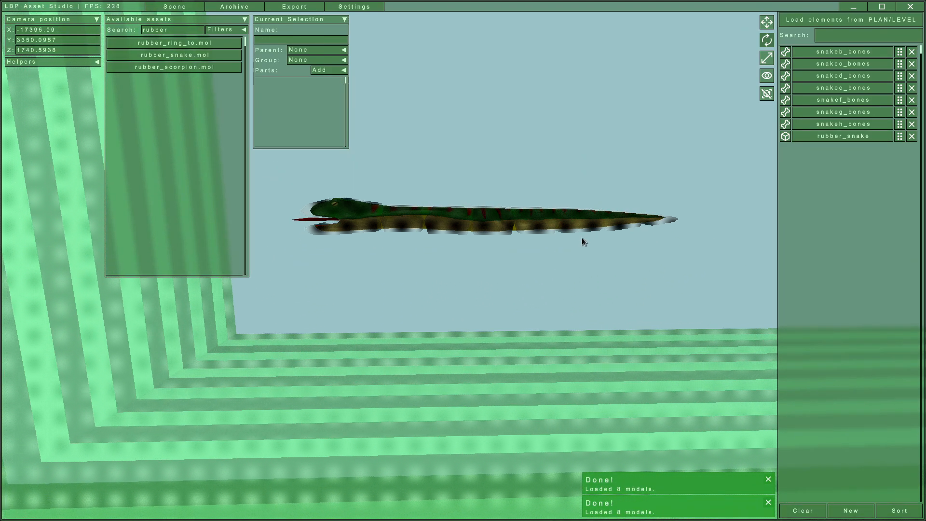
{"action": "key", "text": "space"}
{"action": "key", "text": "s"}
{"action": "left_click", "coordinate": [598, 283]}
{"action": "left_click", "coordinate": [562, 291]}
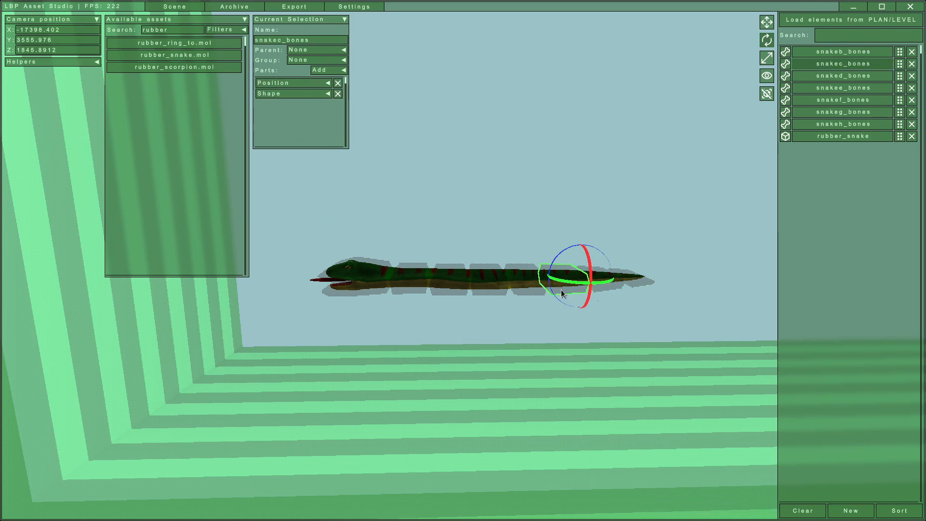
{"action": "left_click", "coordinate": [533, 294]}
{"action": "left_click", "coordinate": [488, 293]}
{"action": "left_click", "coordinate": [425, 288]}
{"action": "left_click", "coordinate": [414, 288]}
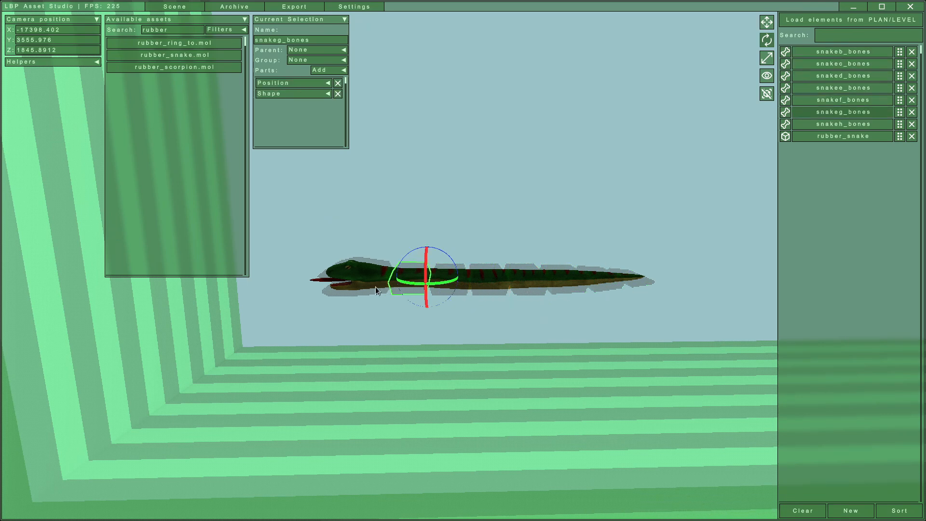
{"action": "left_click", "coordinate": [375, 287]}
Move the snake's bones from the head to the middle of the body sideways with the move tool, spacing out their collision shapes.
{"action": "left_click", "coordinate": [770, 23]}
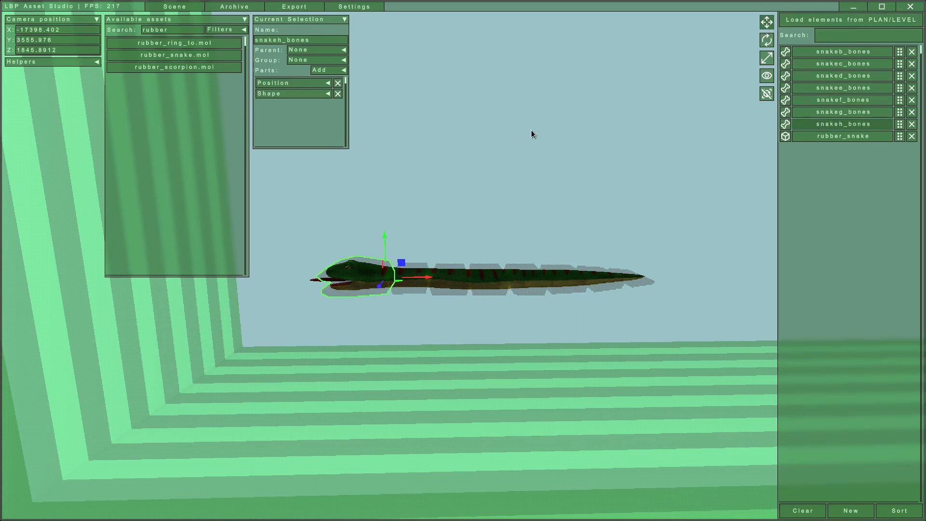
{"action": "left_click_drag", "start_coordinate": [411, 263], "coordinate": [513, 260]}
{"action": "left_click", "coordinate": [406, 276]}
{"action": "left_click", "coordinate": [458, 277]}
{"action": "left_click", "coordinate": [498, 282]}
{"action": "key", "text": "shift"}
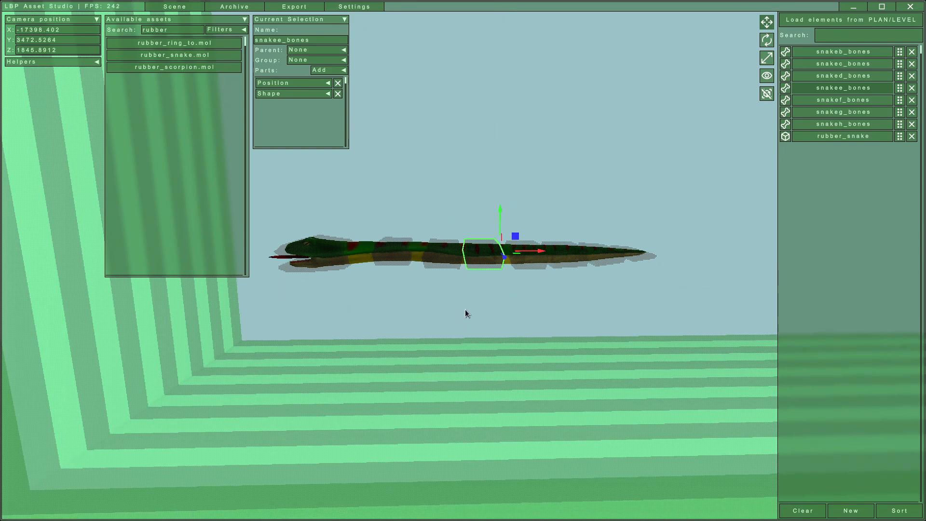
Inspect the stretched snake and the gaps between its collision shapes from several angles.
{"action": "key", "text": "s"}
{"action": "key", "text": "space"}
{"action": "key", "text": "d"}
{"action": "left_click", "coordinate": [490, 340]}
{"action": "key", "text": "w"}
{"action": "key", "text": "space"}
{"action": "key", "text": "shift"}
{"action": "key", "text": "a"}
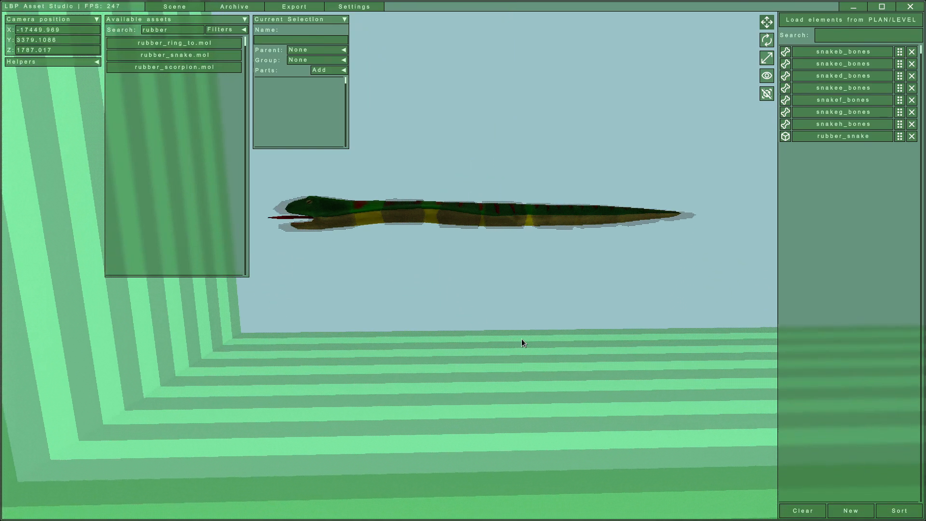
{"action": "right_click_drag", "start_coordinate": [522, 338], "coordinate": [586, 367]}
{"action": "key", "text": "s"}
{"action": "key", "text": "space"}
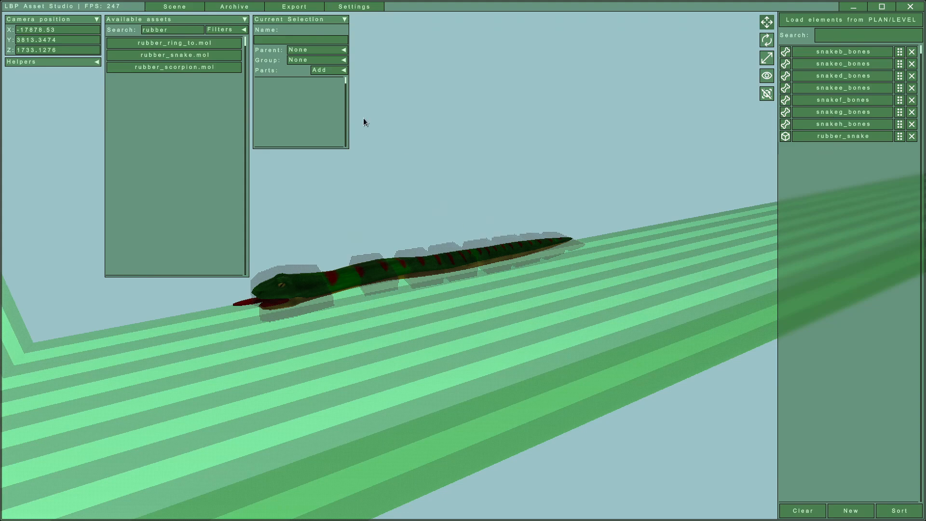
Review the plan export's object type options for the snake and return to the scene.
{"action": "left_click", "coordinate": [295, 6]}
{"action": "left_click", "coordinate": [63, 161]}
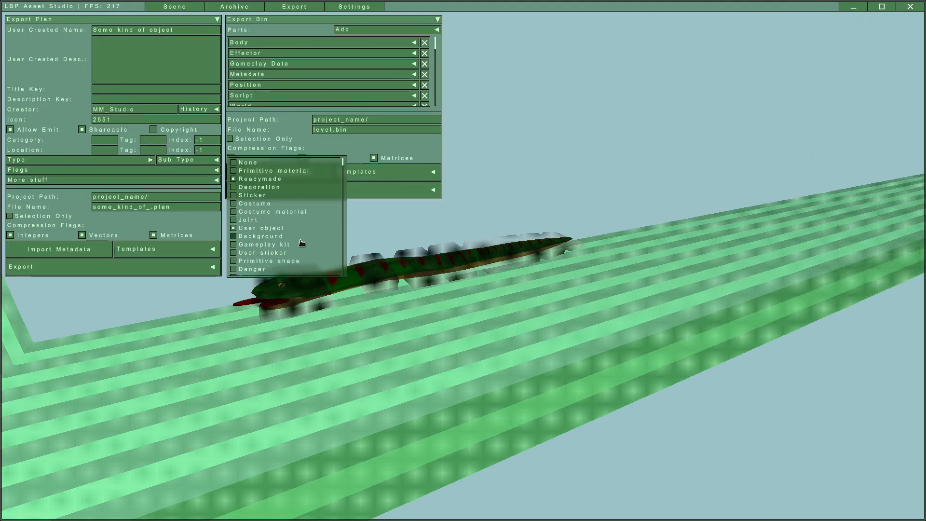
{"action": "left_click", "coordinate": [47, 150]}
{"action": "left_click", "coordinate": [166, 10]}
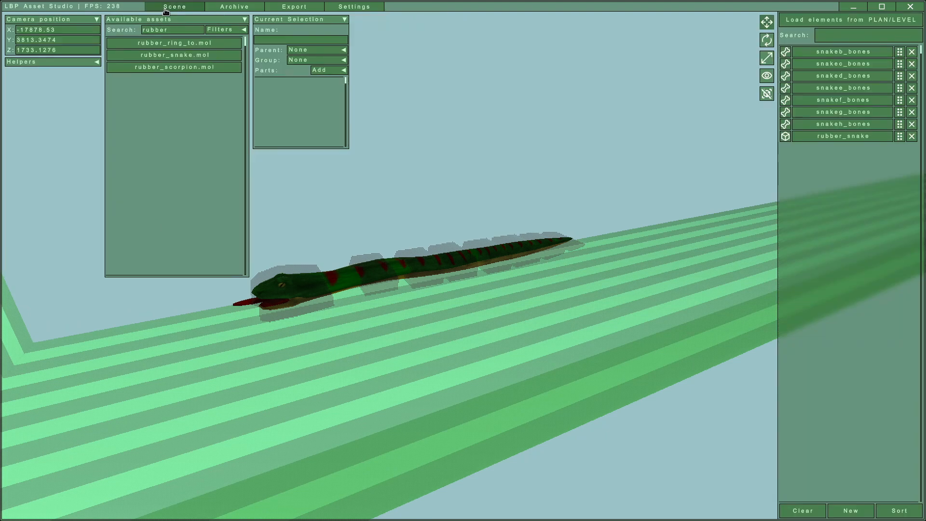
Open the snakef_bones Shape polygon for editing and examine its vertices in the flat 2D view.
{"action": "key", "text": "s"}
{"action": "right_click_drag", "start_coordinate": [665, 241], "coordinate": [603, 213]}
{"action": "key", "text": "d"}
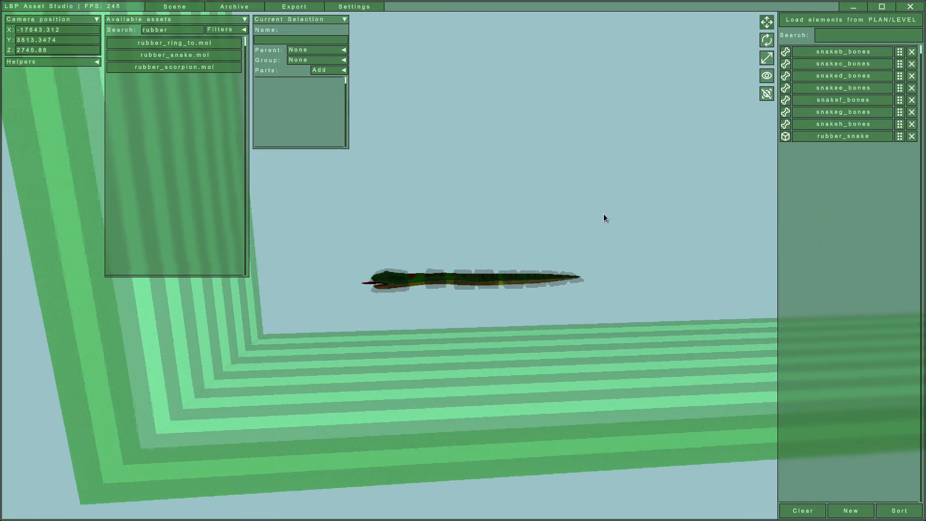
{"action": "key", "text": "w"}
{"action": "left_click", "coordinate": [458, 300]}
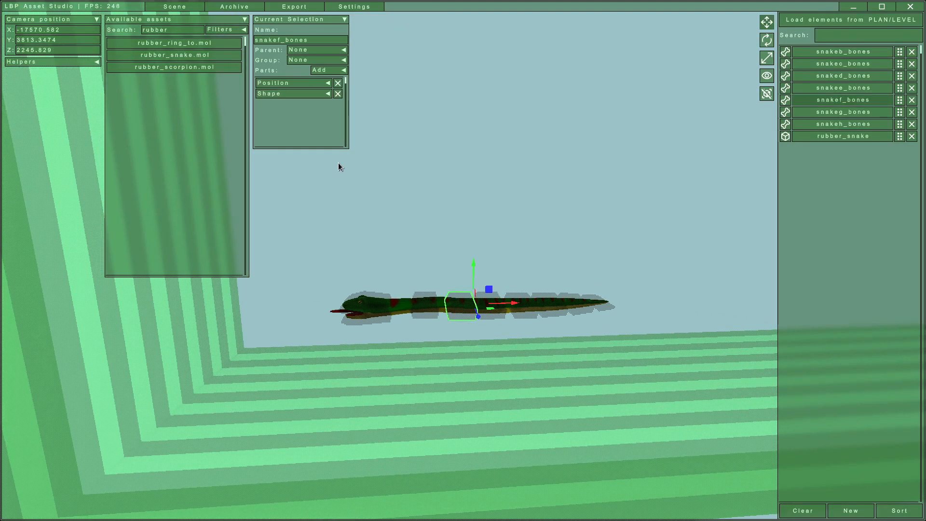
{"action": "left_click", "coordinate": [276, 93]}
{"action": "left_click", "coordinate": [375, 99]}
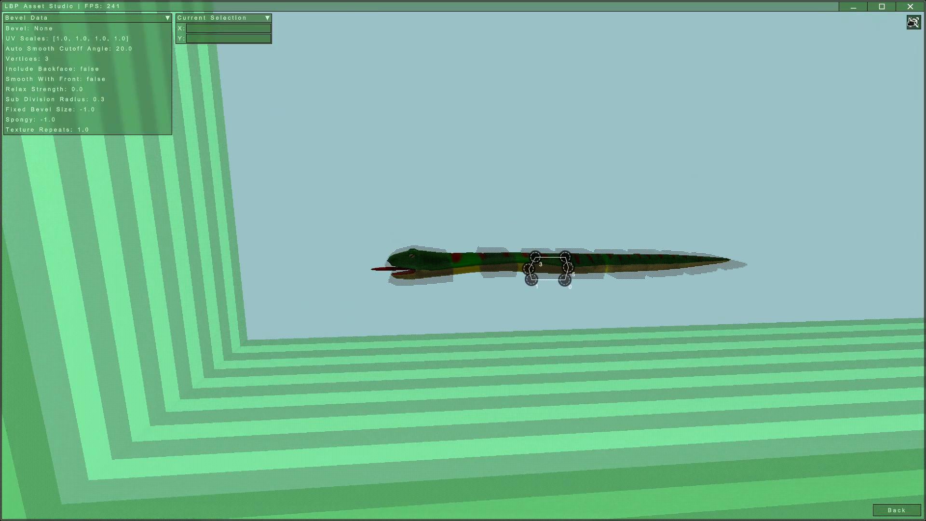
{"action": "left_click", "coordinate": [911, 22]}
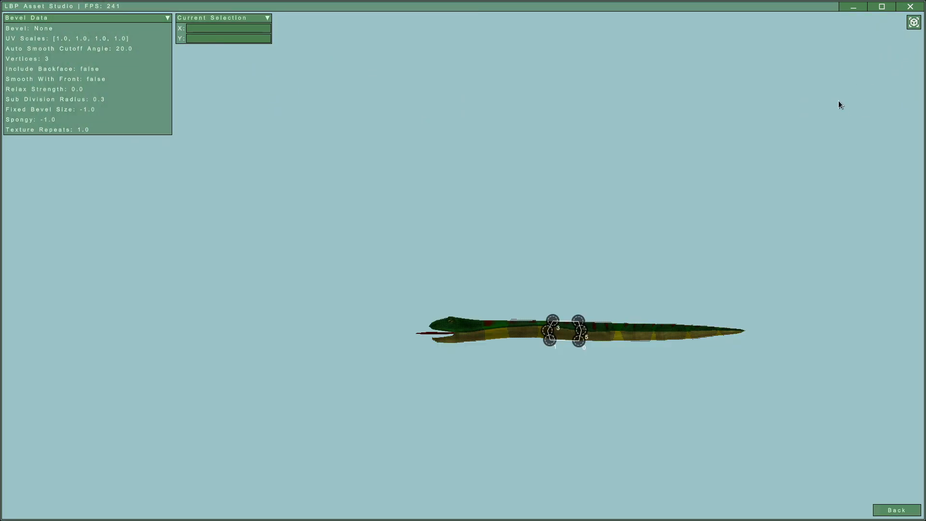
{"action": "scroll", "coordinate": [693, 281], "scroll_direction": "down", "scroll_amount": 1}
{"action": "scroll", "coordinate": [675, 272], "scroll_direction": "up", "scroll_amount": 10}
{"action": "scroll", "coordinate": [666, 265], "scroll_direction": "up", "scroll_amount": 5}
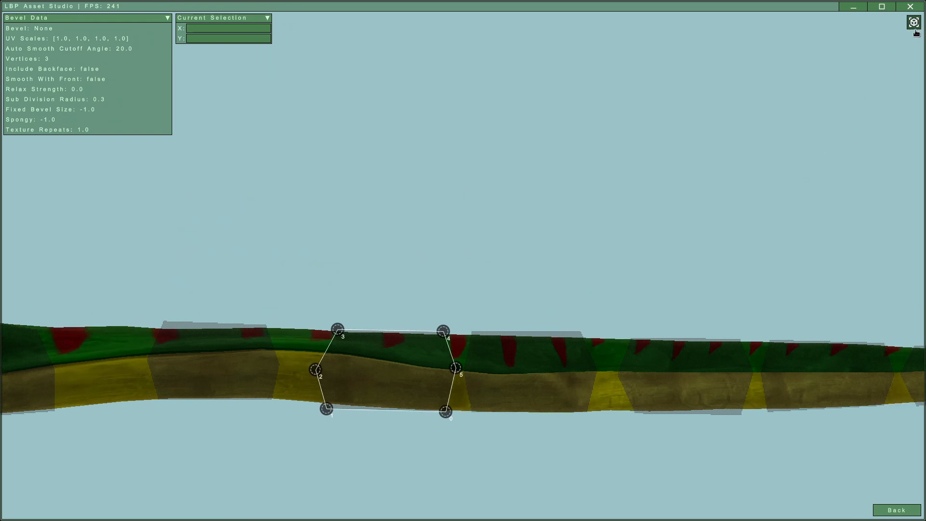
{"action": "scroll", "coordinate": [567, 287], "scroll_direction": "down", "scroll_amount": 3}
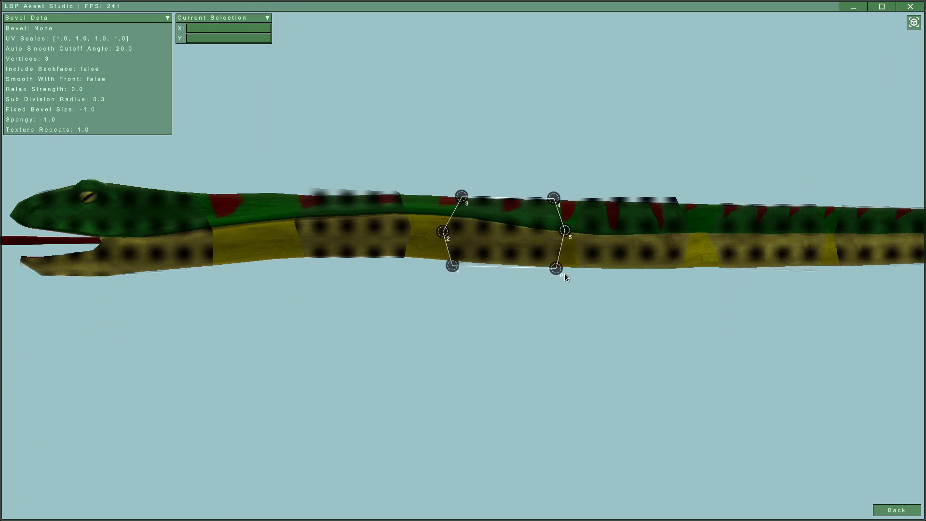
Check the shape polygon against the snake in the 3D view, close the shape editor and return to the scene.
{"action": "scroll", "coordinate": [522, 279], "scroll_direction": "down", "scroll_amount": 1}
{"action": "scroll", "coordinate": [462, 234], "scroll_direction": "up", "scroll_amount": 3}
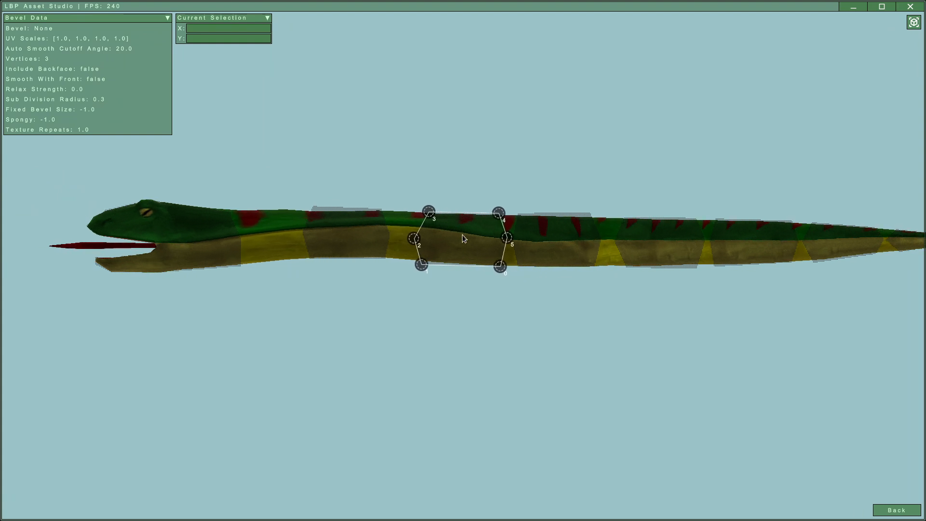
{"action": "left_click", "coordinate": [914, 21]}
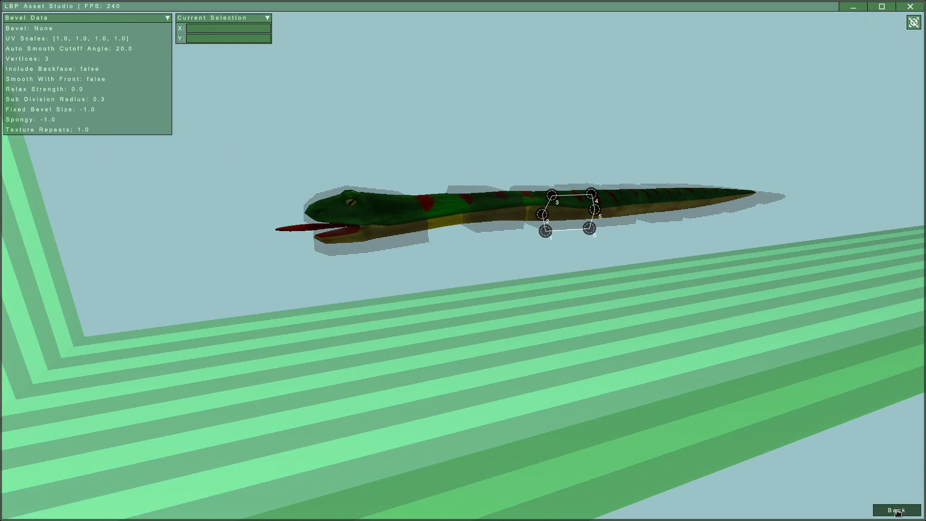
{"action": "left_click", "coordinate": [896, 511]}
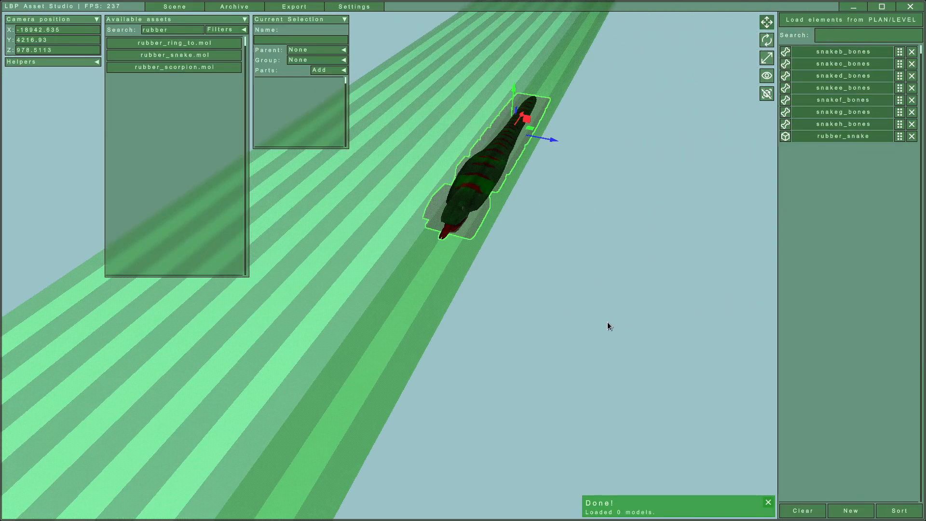
Move the selected snake with its bones along the depth axis into the stage's layers.
{"action": "key", "text": "s"}
{"action": "right_click_drag", "start_coordinate": [608, 322], "coordinate": [472, 288]}
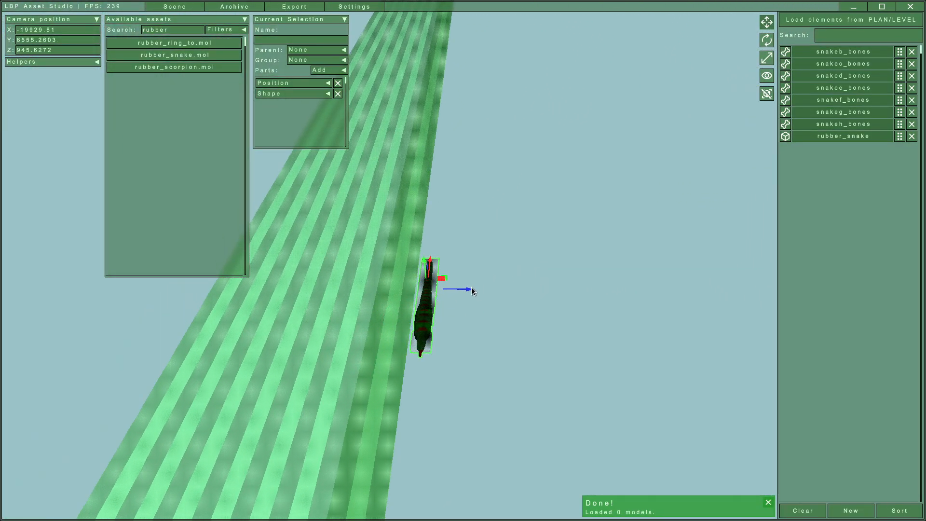
{"action": "left_click_drag", "start_coordinate": [472, 288], "coordinate": [349, 309]}
{"action": "key", "text": "a"}
{"action": "key", "text": "w"}
{"action": "right_click_drag", "start_coordinate": [348, 309], "coordinate": [404, 126]}
{"action": "left_click_drag", "start_coordinate": [393, 133], "coordinate": [497, 234]}
{"action": "key", "text": "d"}
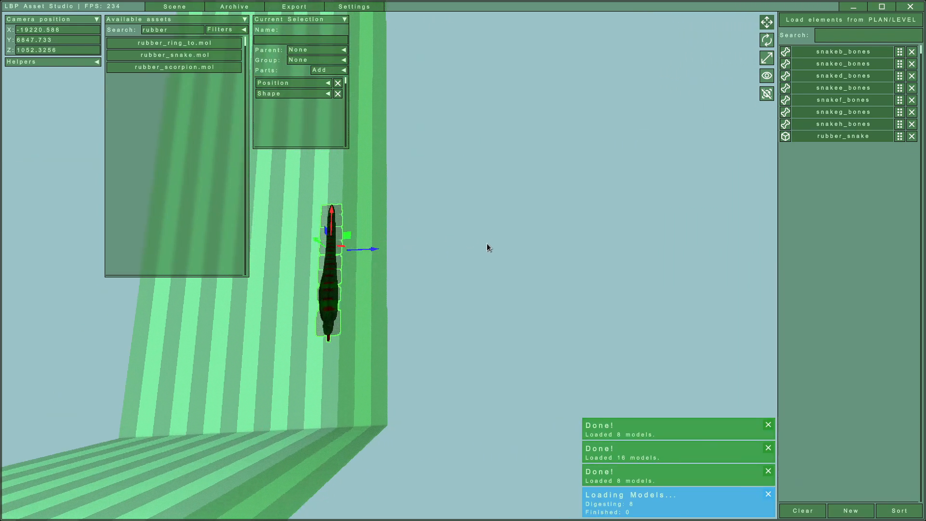
Adjust the snake's depth with the move tool to line it up with the thick layers at the stage's front.
{"action": "key", "text": "shift"}
{"action": "right_click_drag", "start_coordinate": [488, 278], "coordinate": [347, 141]}
{"action": "key", "text": "d"}
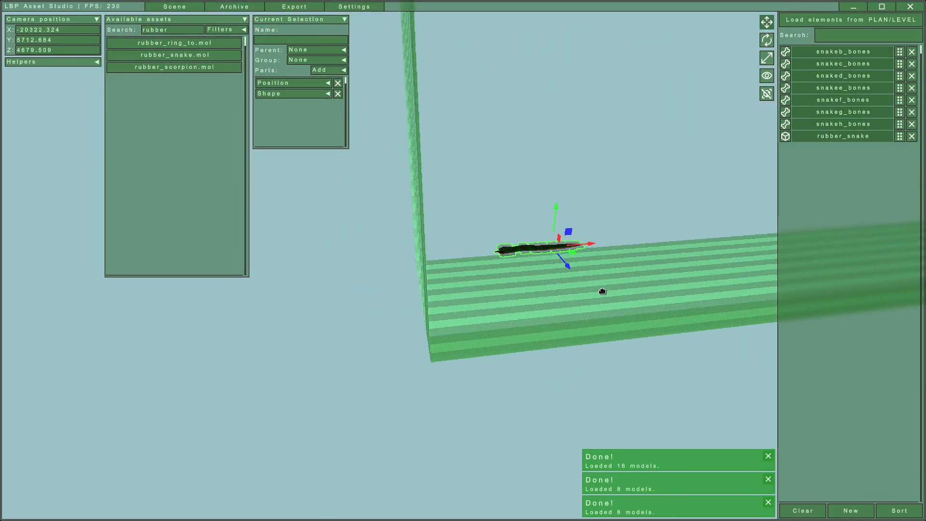
{"action": "right_click_drag", "start_coordinate": [602, 291], "coordinate": [557, 244]}
{"action": "key", "text": "d"}
{"action": "key", "text": "shift"}
{"action": "key", "text": "a"}
{"action": "left_click_drag", "start_coordinate": [538, 260], "coordinate": [486, 360]}
{"action": "key", "text": "d"}
{"action": "right_click_drag", "start_coordinate": [621, 294], "coordinate": [542, 331]}
{"action": "key", "text": "a"}
{"action": "key", "text": "d"}
{"action": "key", "text": "d"}
{"action": "key", "text": "w"}
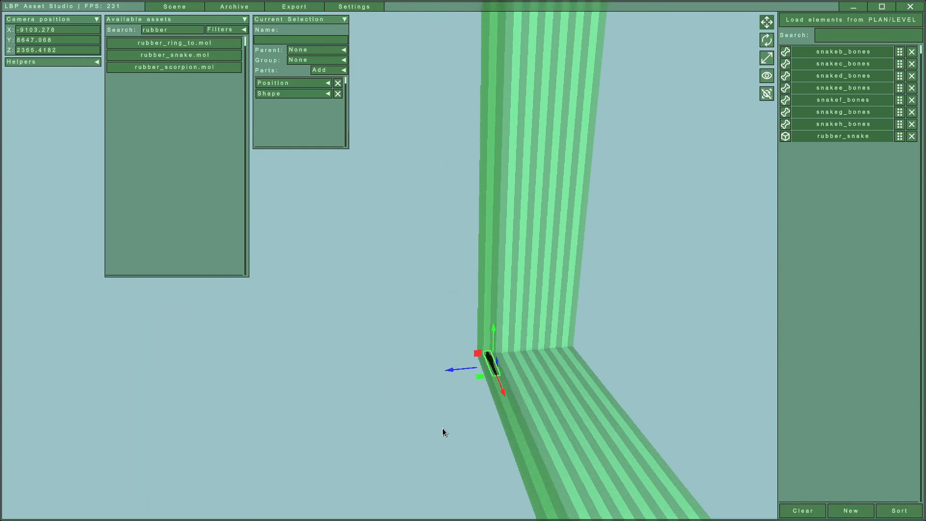
Deselect the snake and examine its placement against the stage's layers from the front and the side.
{"action": "left_click", "coordinate": [427, 421]}
{"action": "key", "text": "shift"}
{"action": "key", "text": "w"}
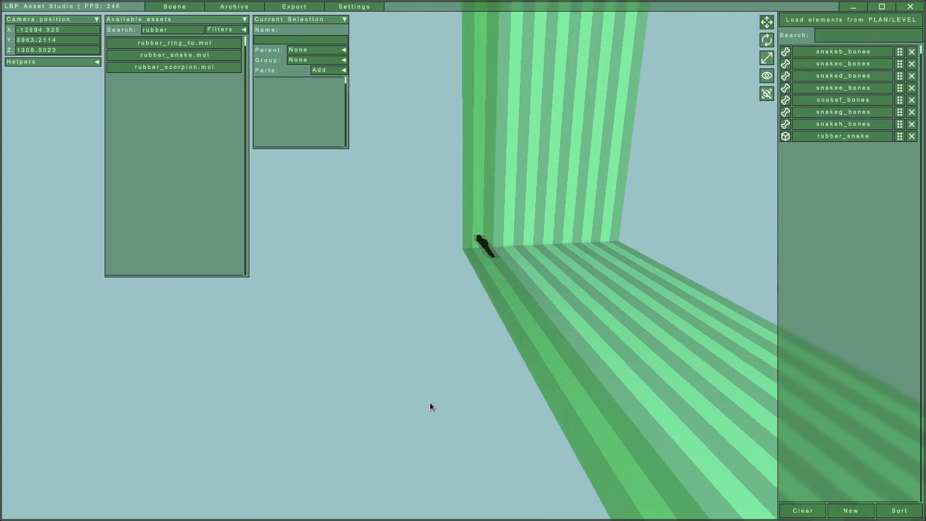
{"action": "key", "text": "d"}
{"action": "key", "text": "a"}
{"action": "key", "text": "a"}
{"action": "right_click_drag", "start_coordinate": [444, 386], "coordinate": [598, 401]}
{"action": "key", "text": "a"}
{"action": "key", "text": "s"}
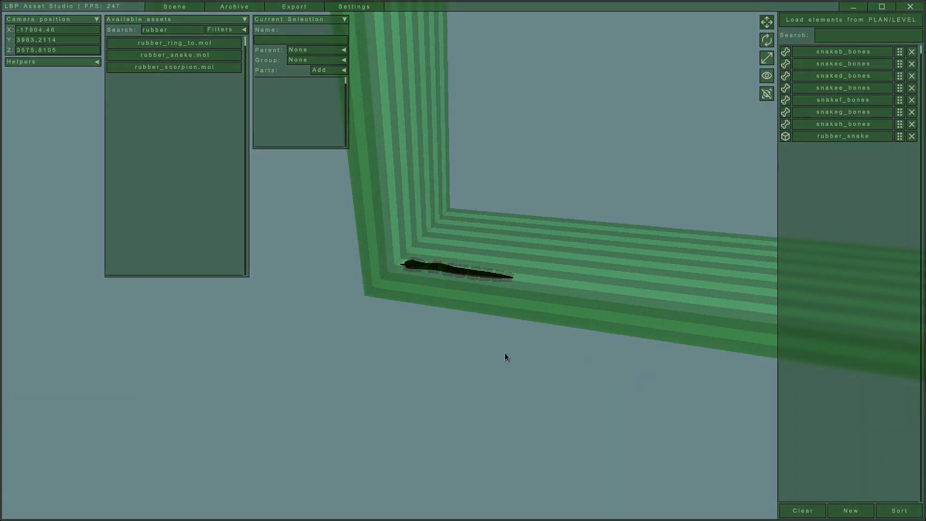